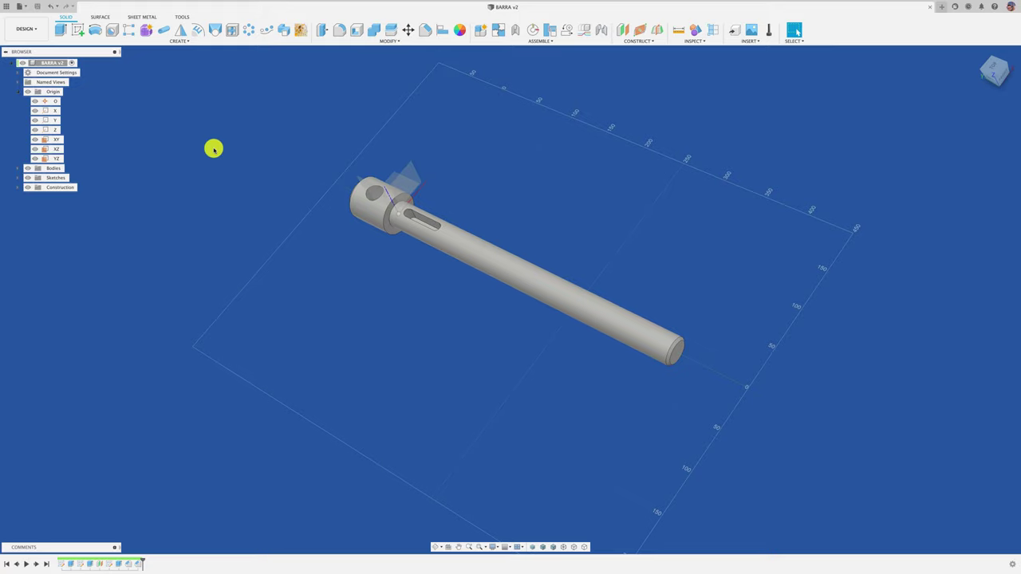
Create a drawing from the BARRA design with ISO standard, mm units and an A3 sheet.
click(37, 29)
mouse_move(24, 132)
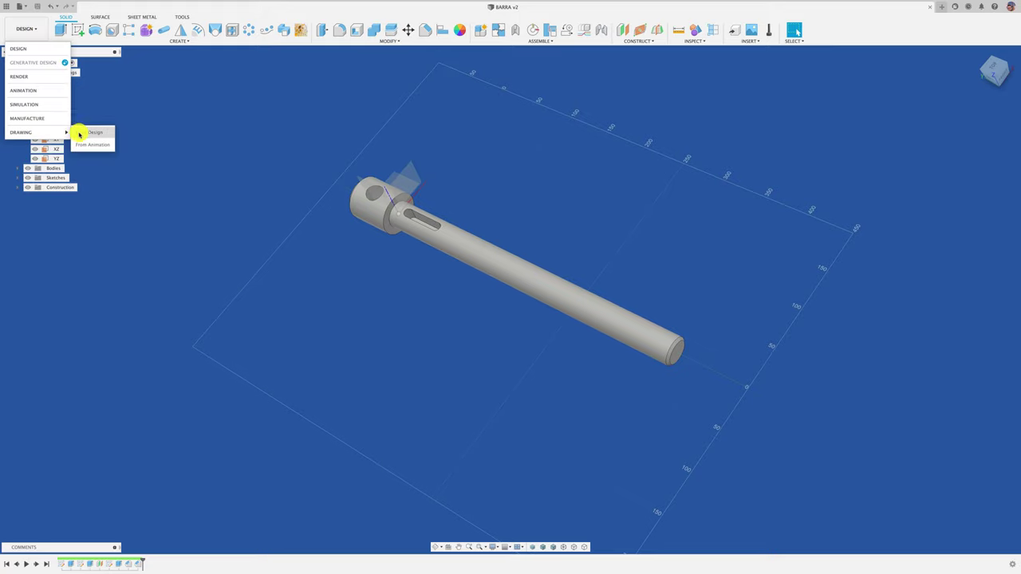
click(96, 133)
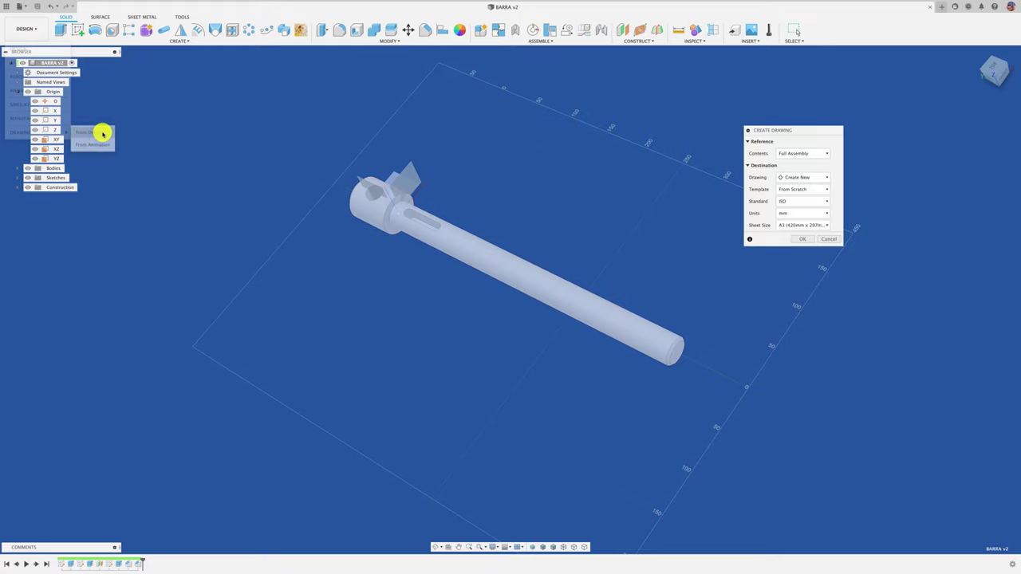
click(800, 240)
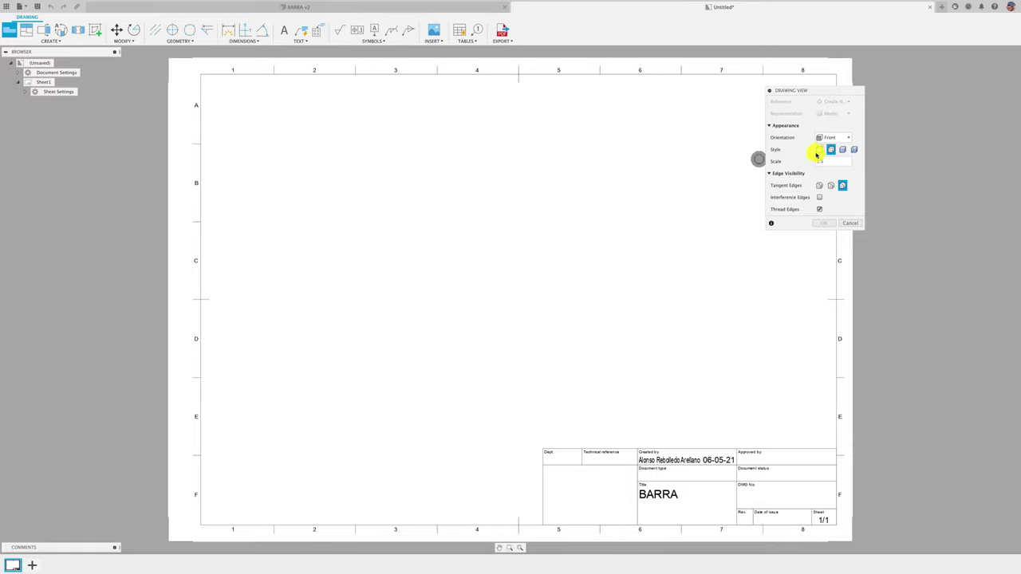
Place a RIGHT-orientation 1:1 base view, shaded with hidden edges, across the sheet middle.
click(844, 139)
click(831, 165)
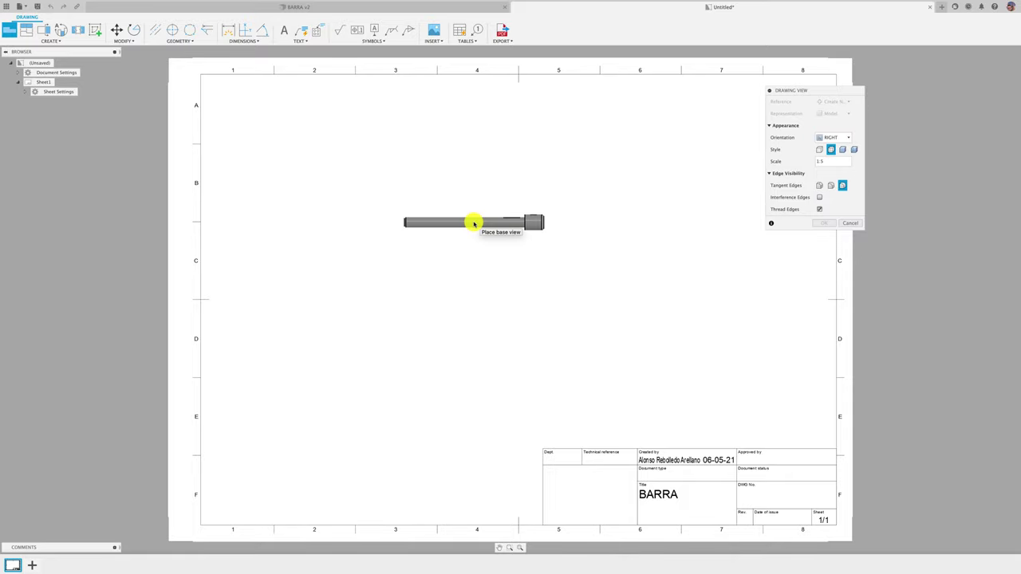
scroll(473, 223, down, 1)
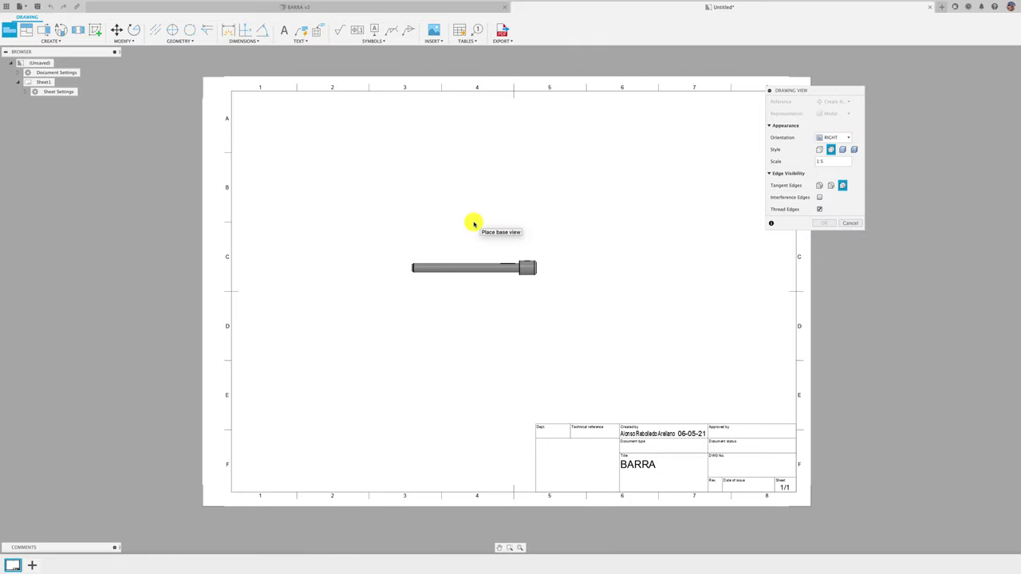
click(856, 162)
click(842, 173)
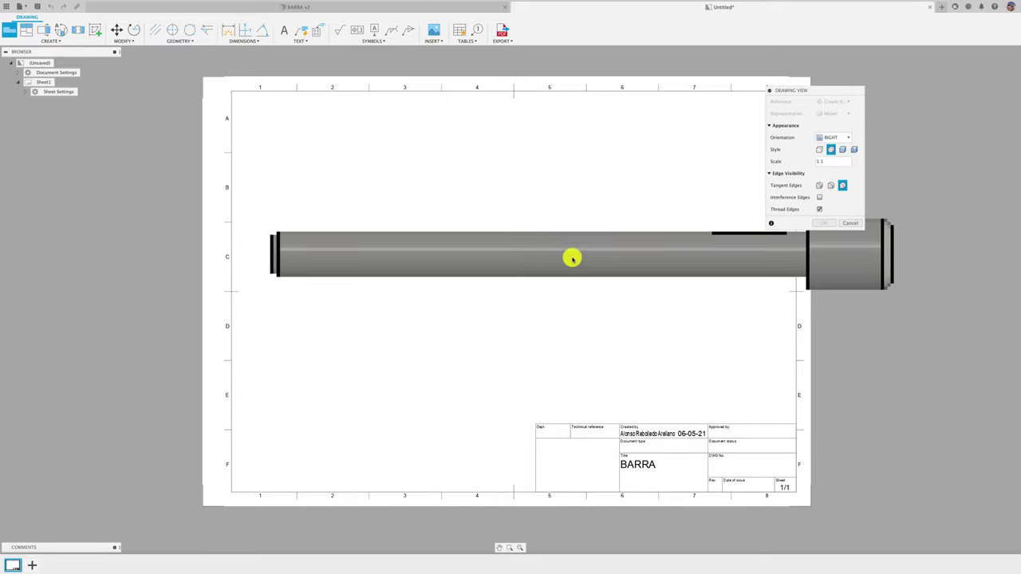
scroll(568, 259, down, 1)
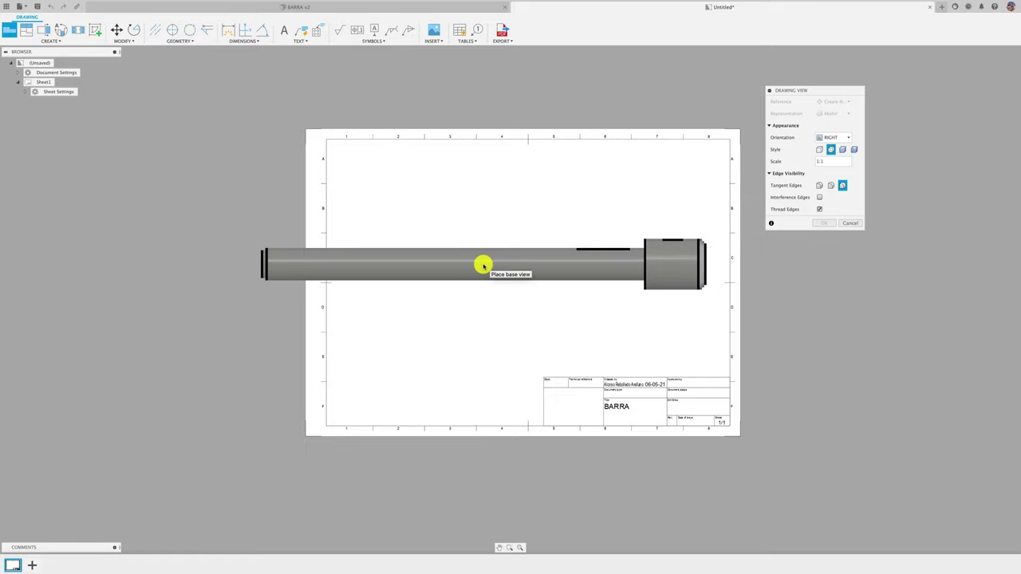
click(820, 185)
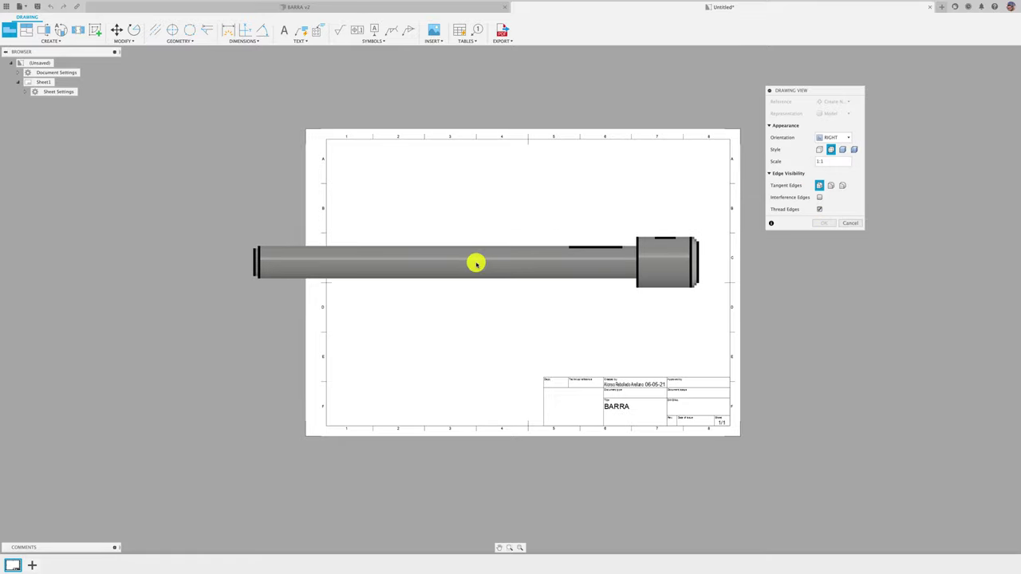
click(854, 150)
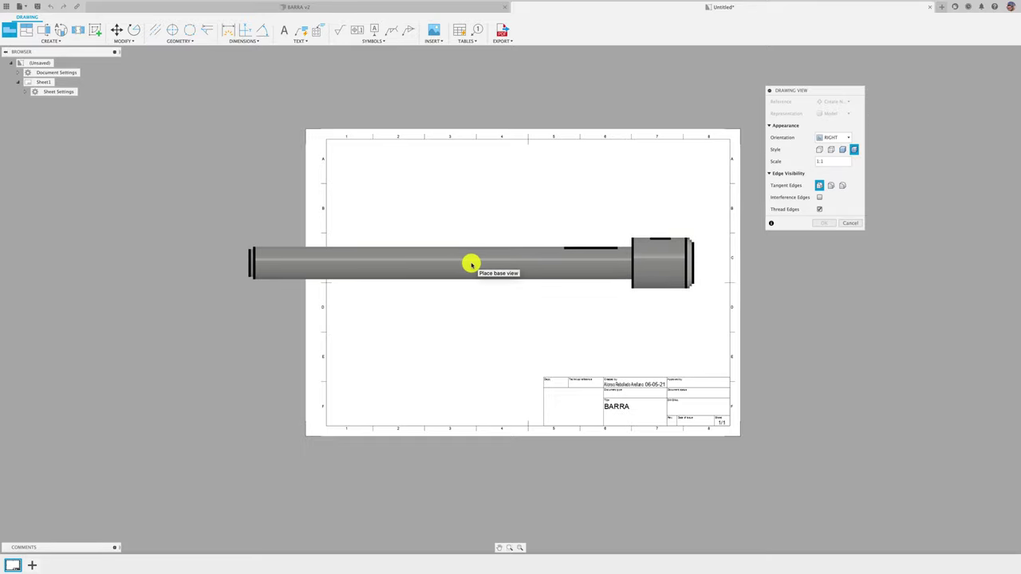
click(481, 264)
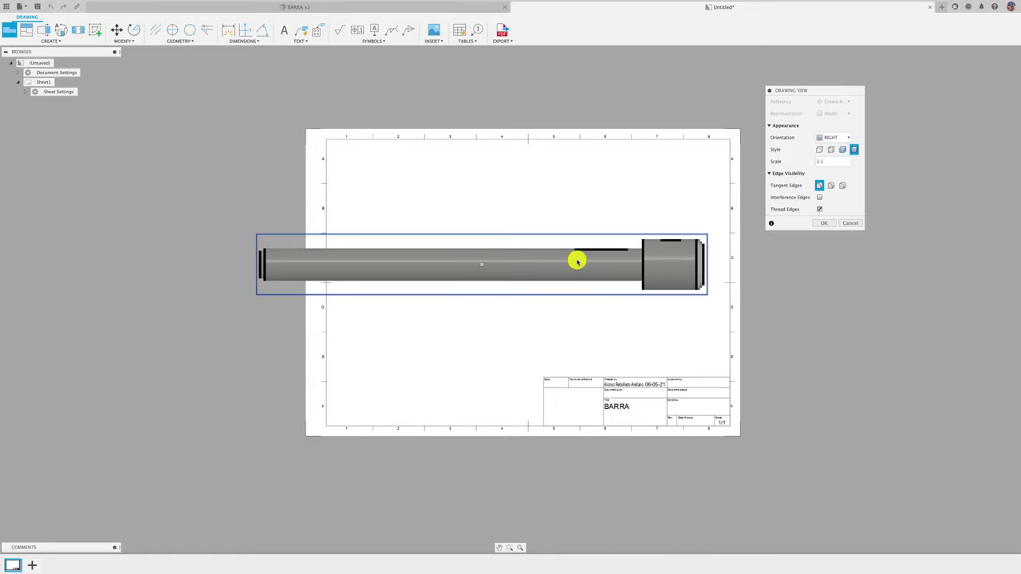
click(826, 224)
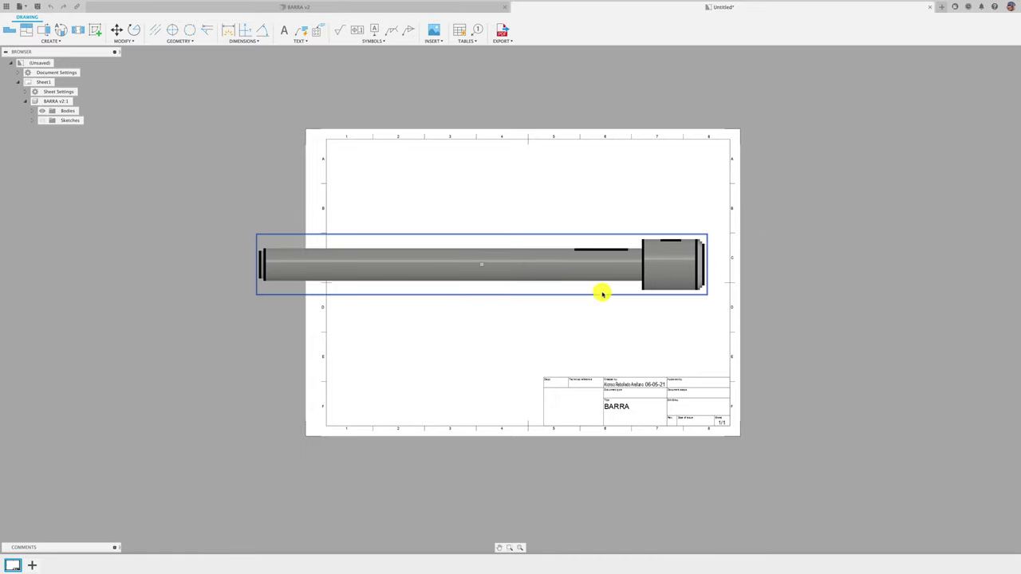
Add a break view near the left end of the shaft's base view.
click(364, 235)
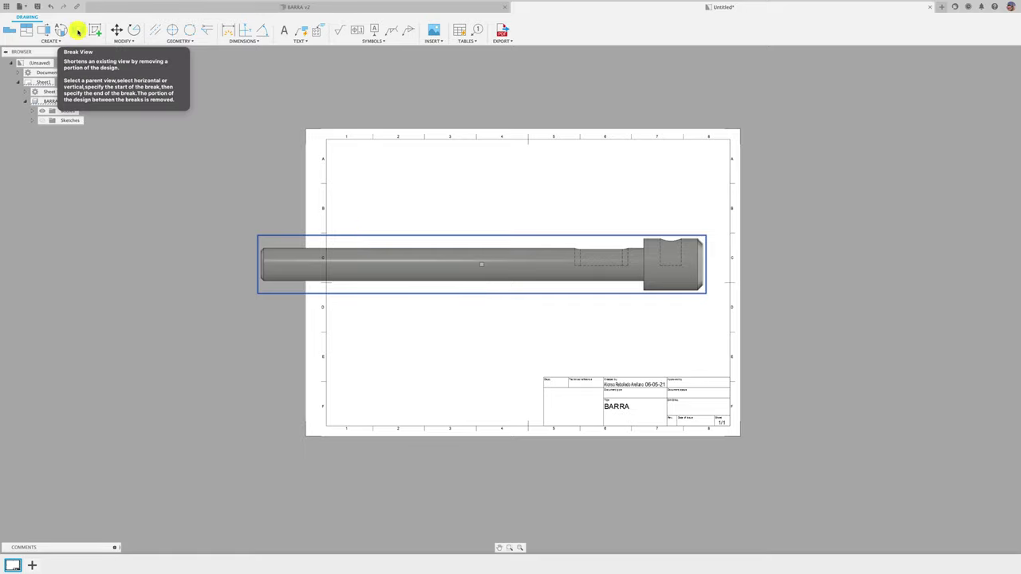
click(78, 30)
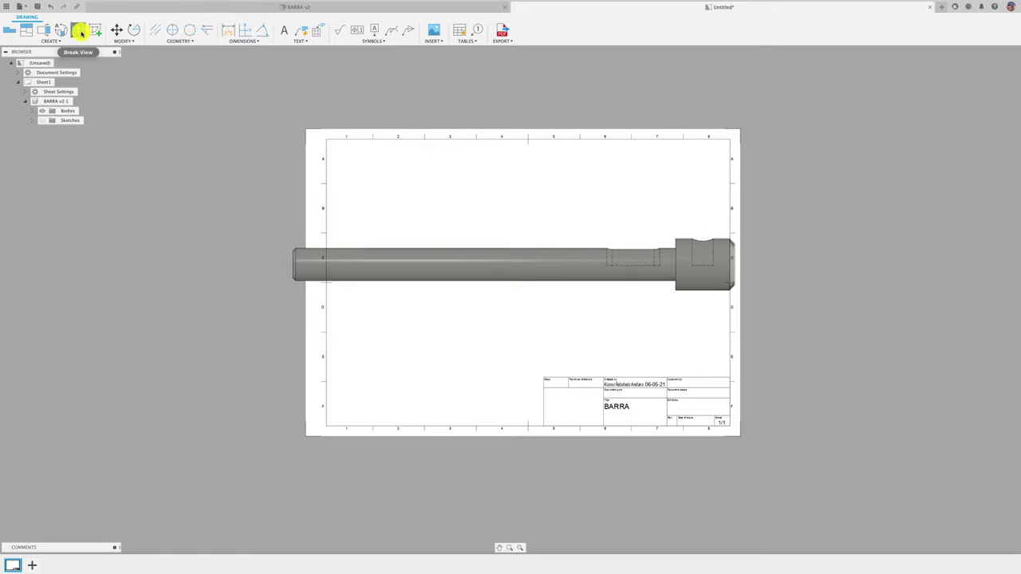
click(350, 238)
click(348, 237)
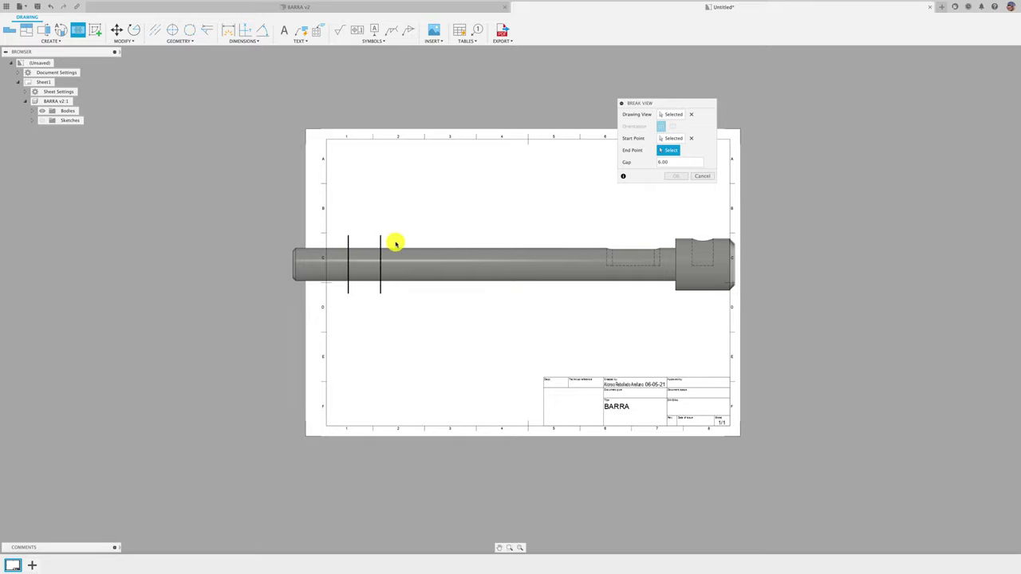
click(675, 175)
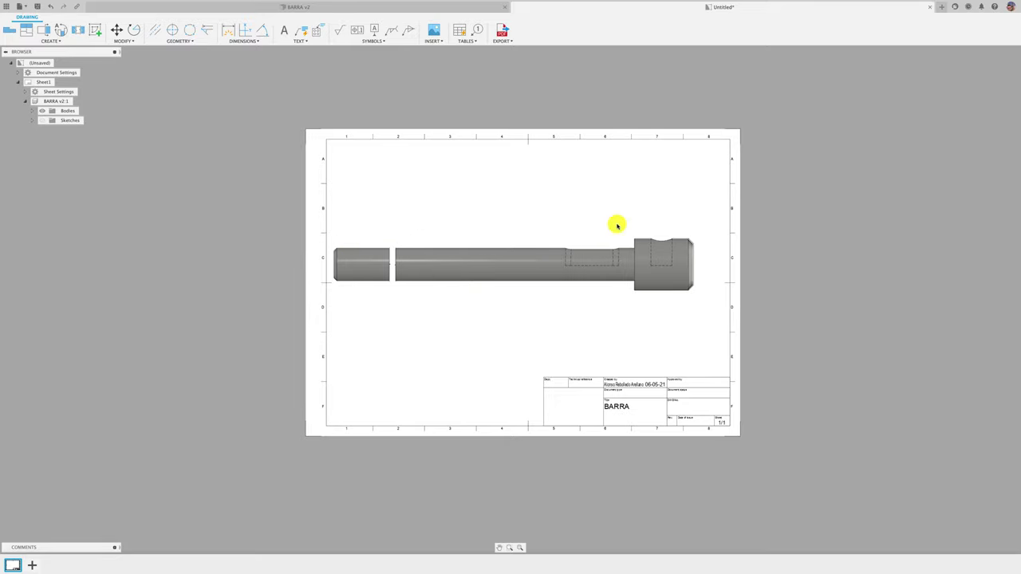
Move the broken base view to the centre of the sheet.
click(592, 295)
key(m)
click(595, 292)
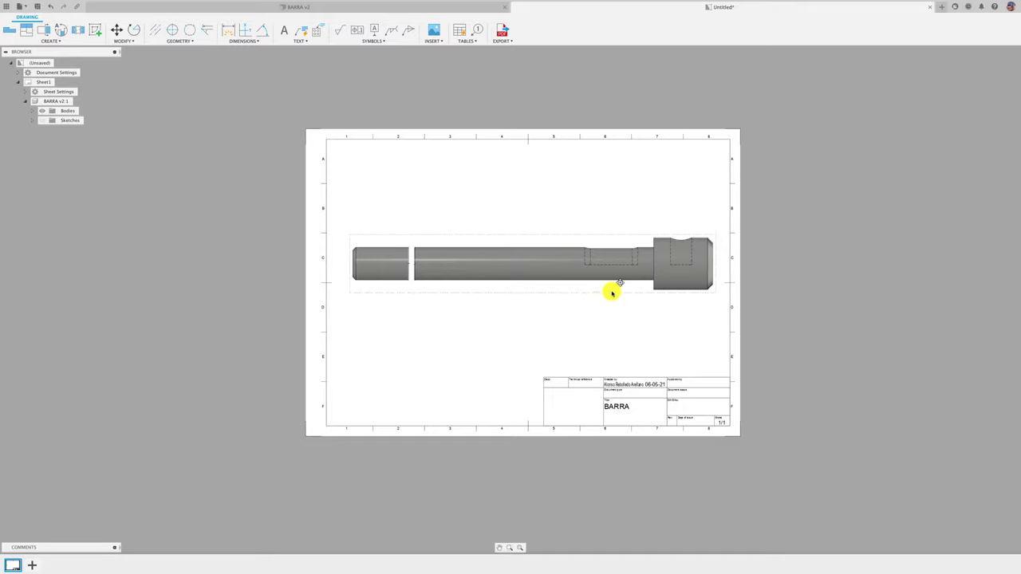
click(611, 292)
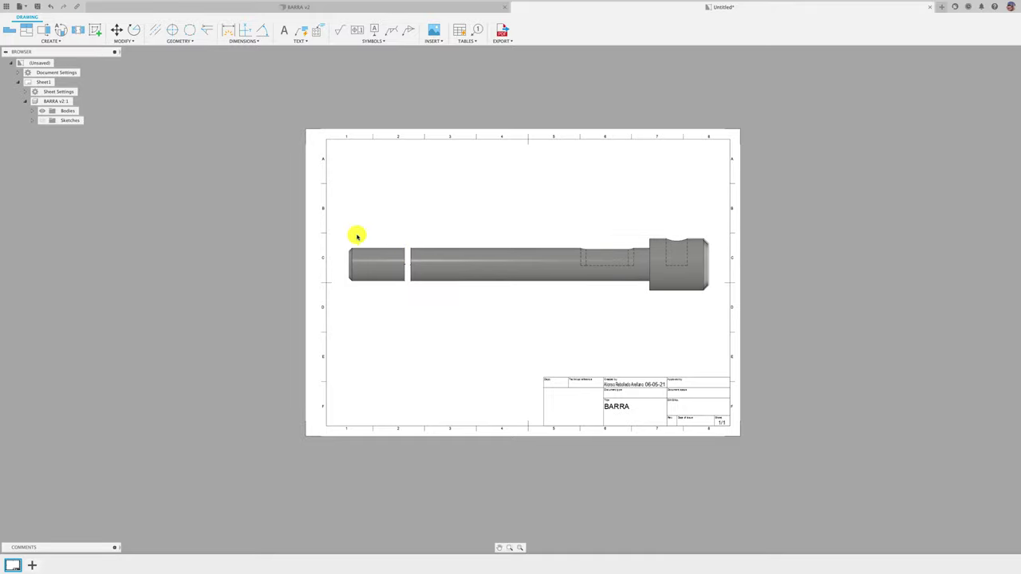
middle_drag(677, 260, 636, 264)
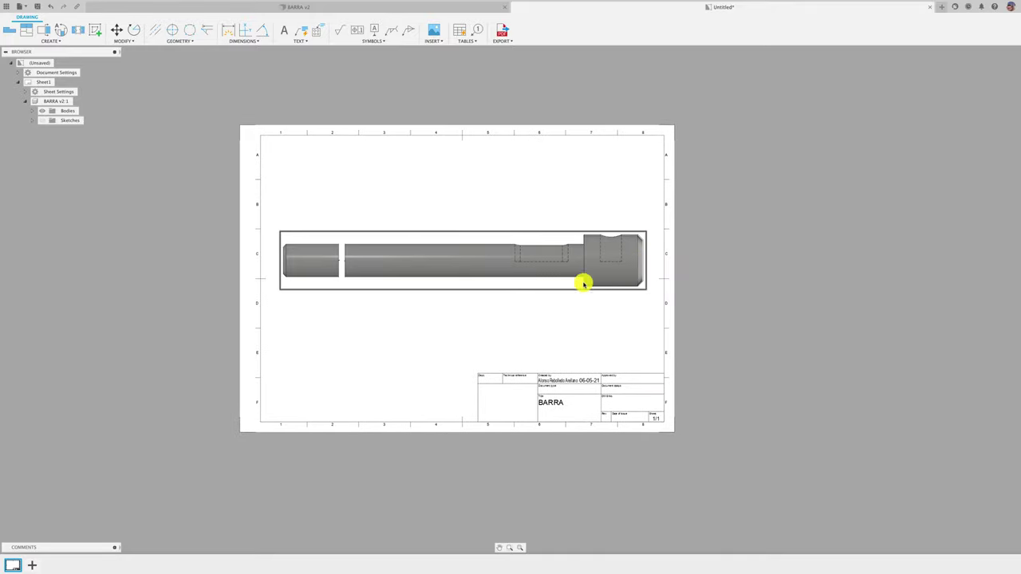
click(463, 261)
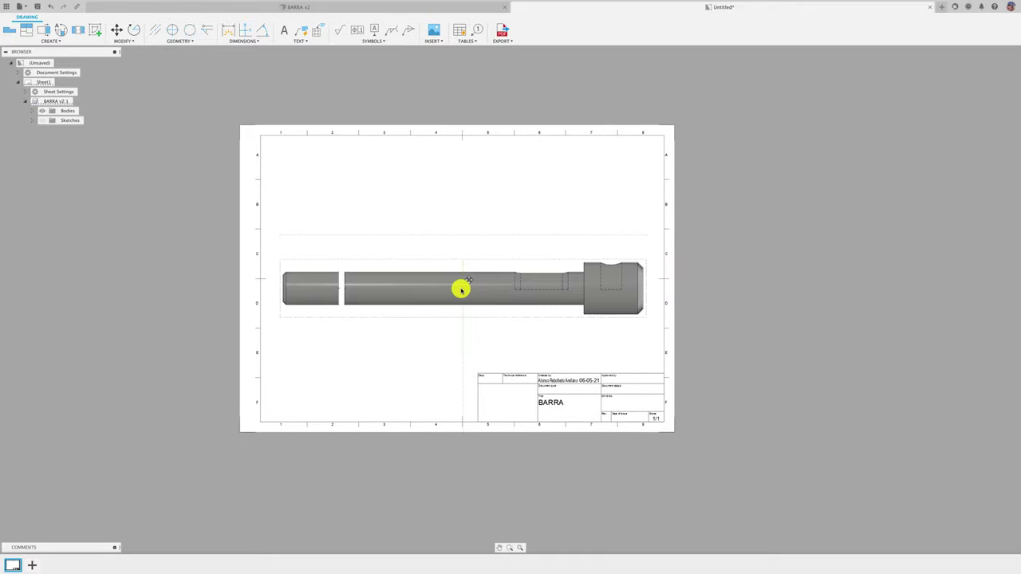
click(461, 291)
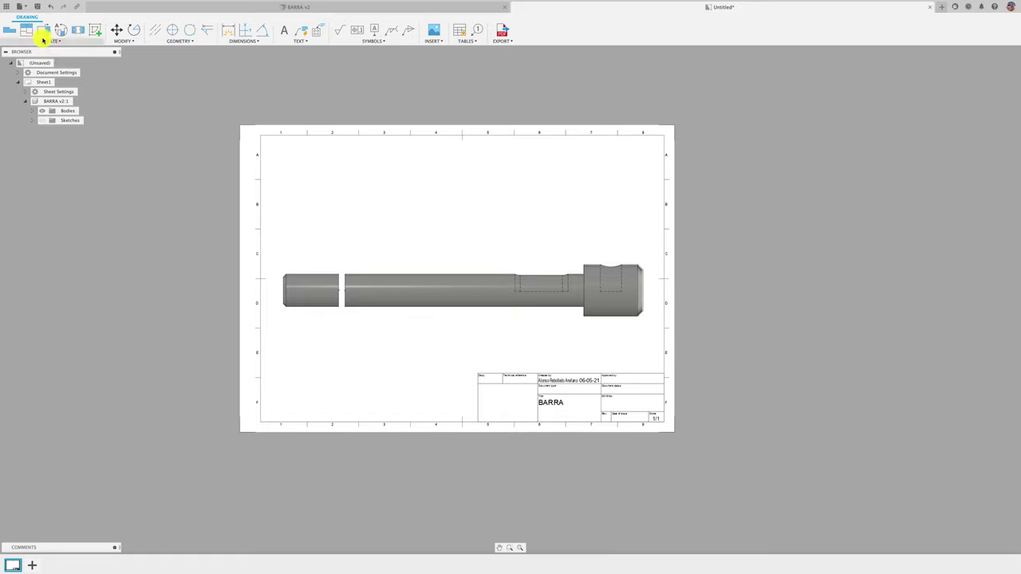
scroll(622, 311, up, 1)
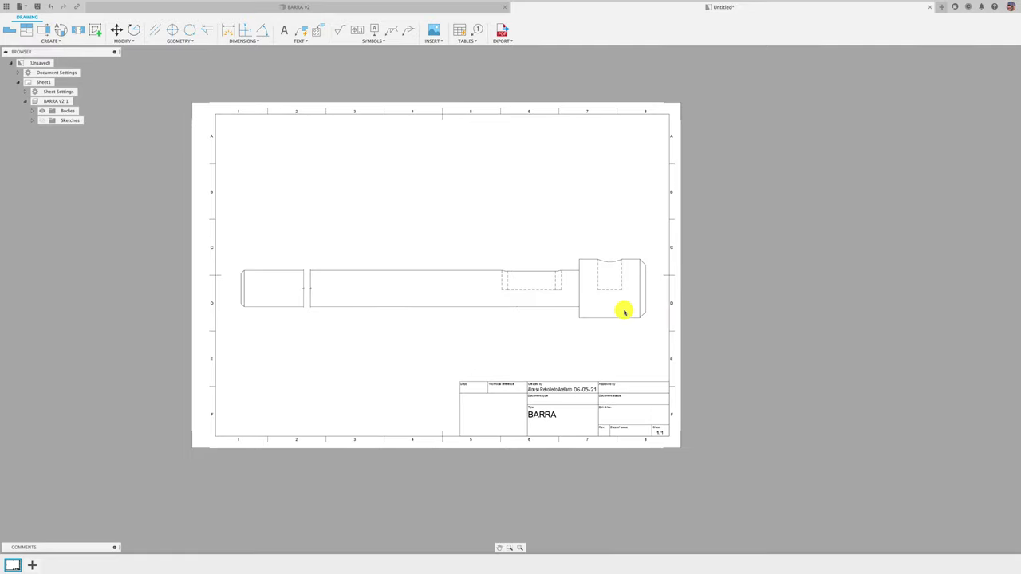
scroll(590, 299, up, 1)
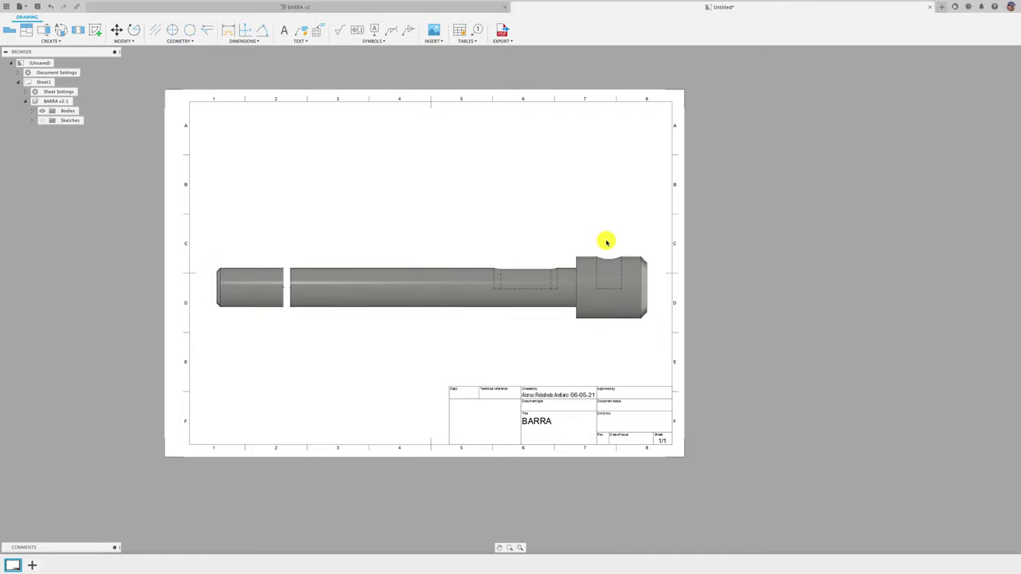
click(42, 32)
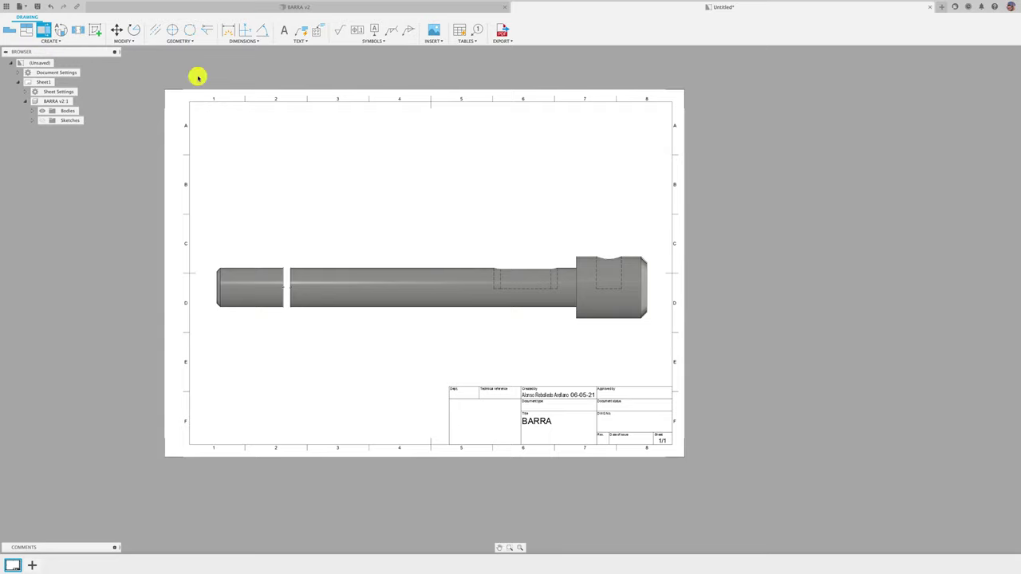
Create Slice-depth section A-A through the slot and place it right of the base view.
click(531, 252)
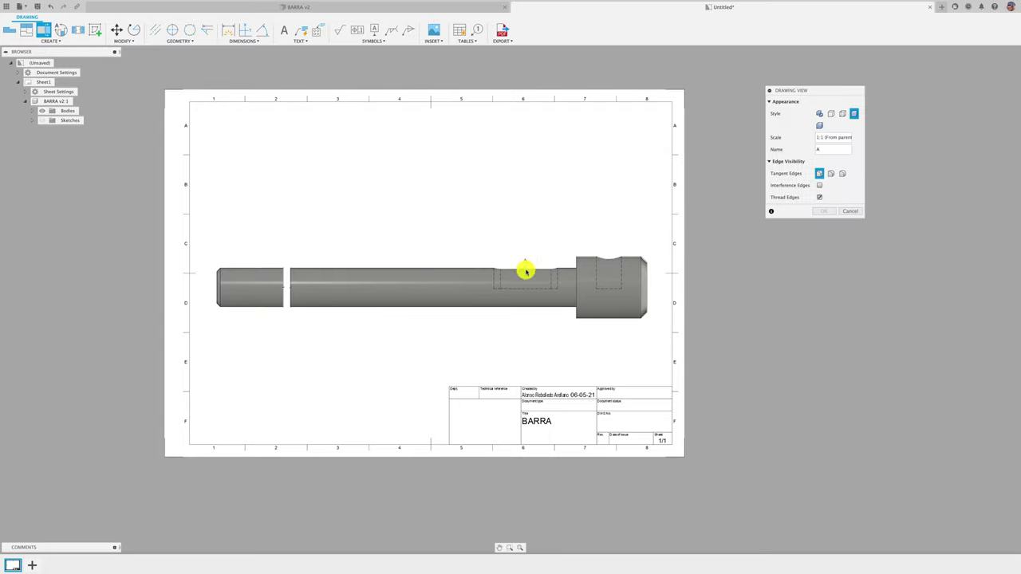
click(525, 241)
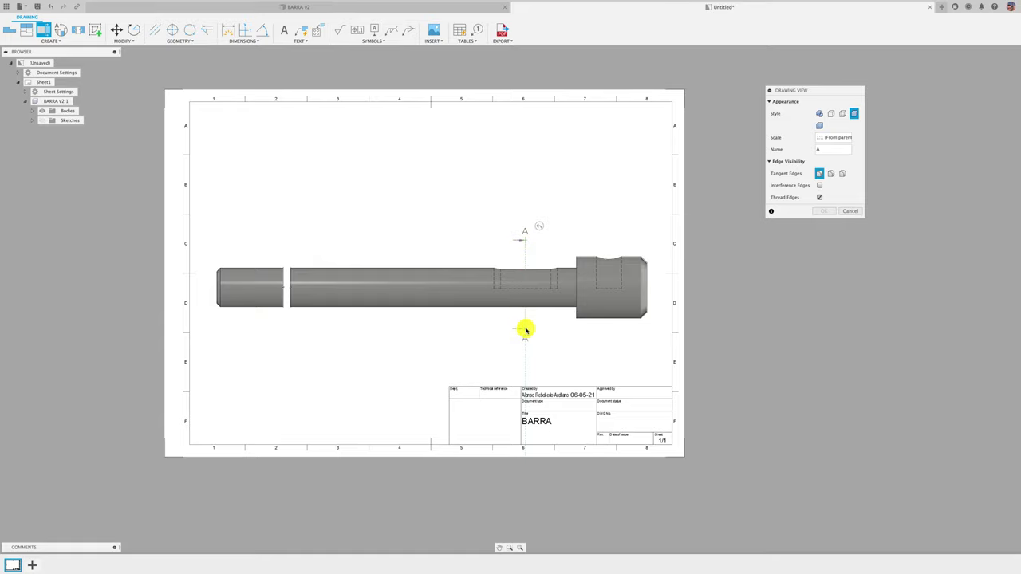
click(550, 314)
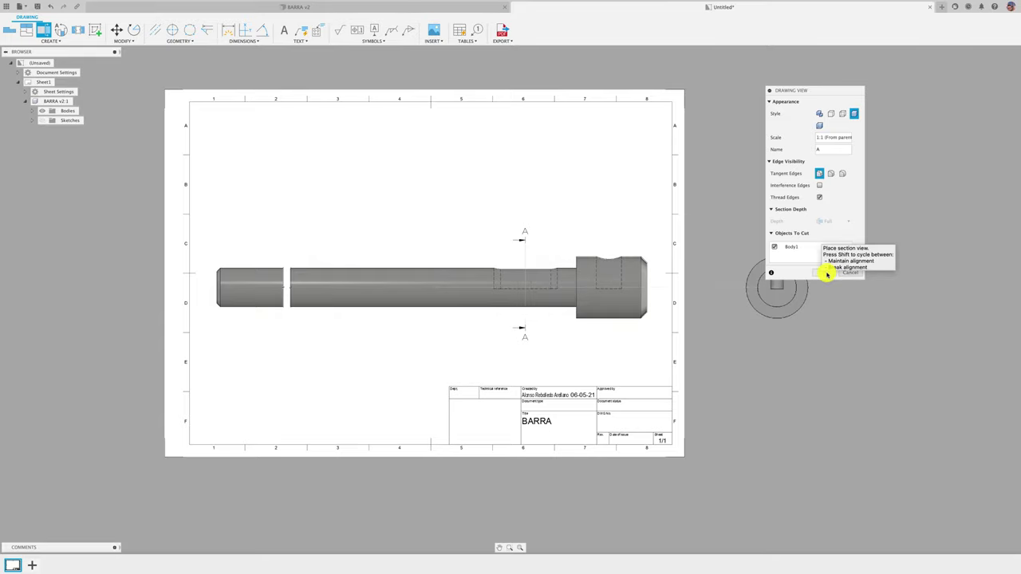
click(708, 278)
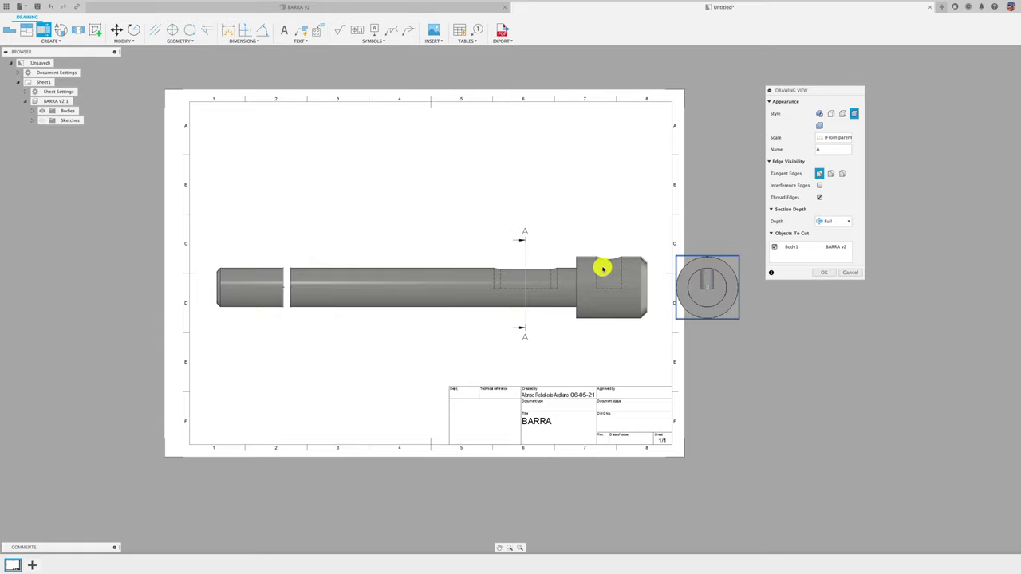
click(844, 221)
click(827, 243)
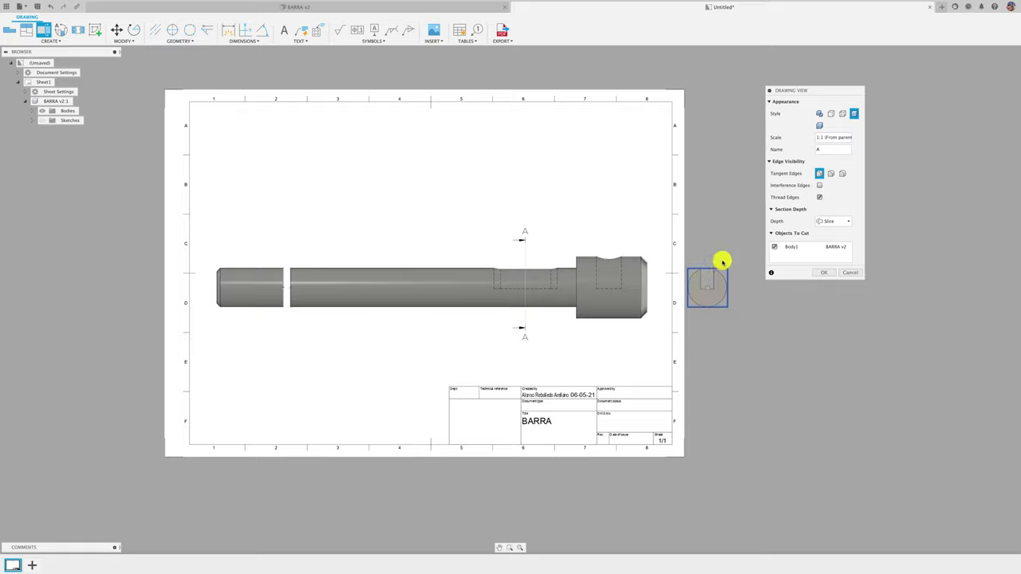
click(824, 274)
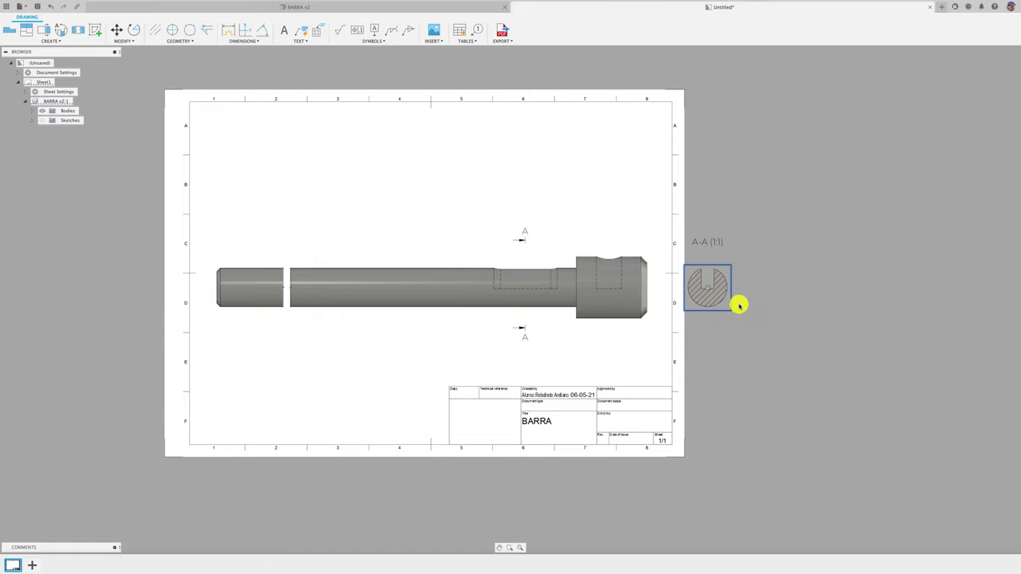
drag(708, 289, 816, 295)
key(Escape)
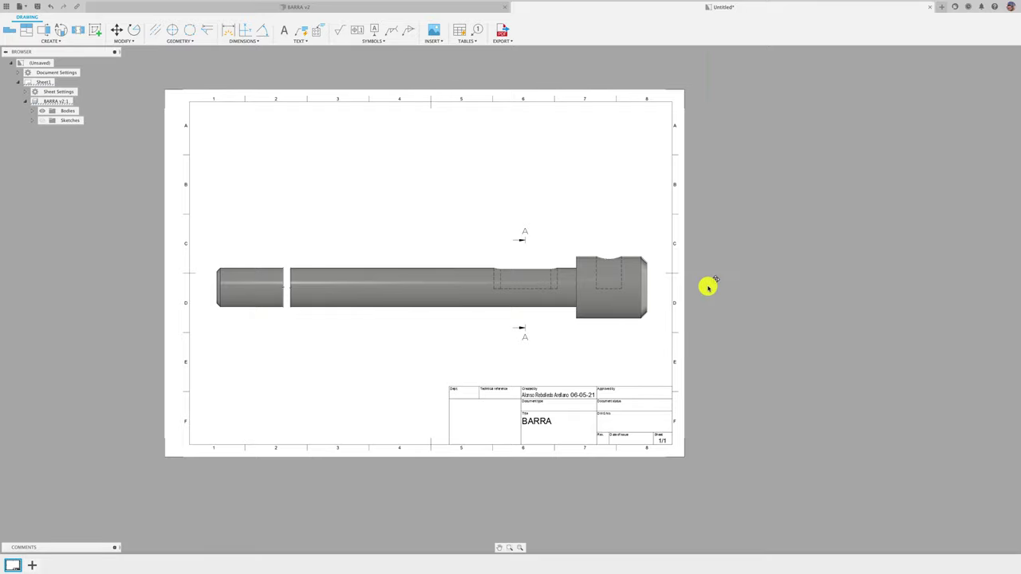
Reposition section view A-A directly above its A cutting line.
click(708, 287)
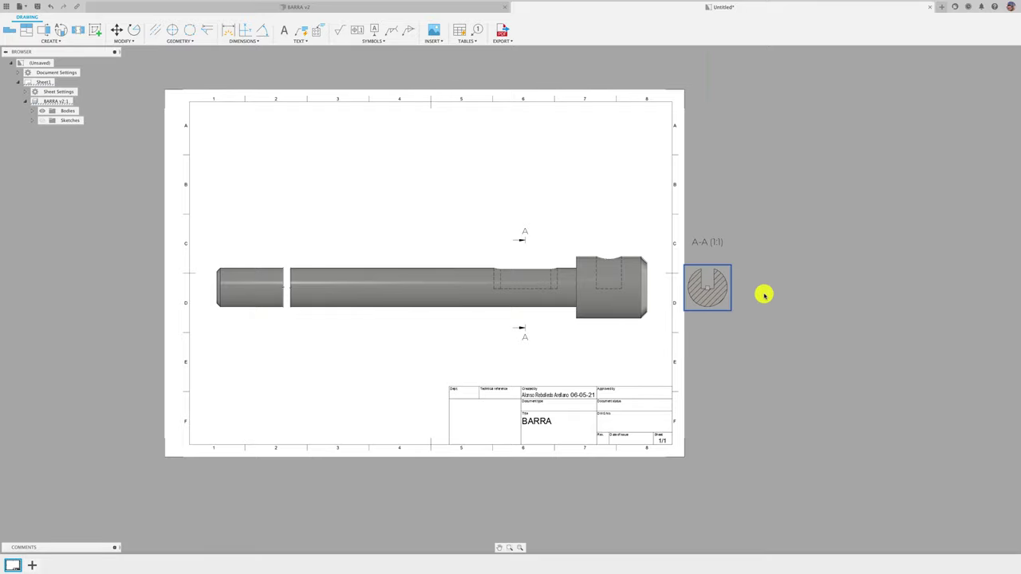
click(709, 289)
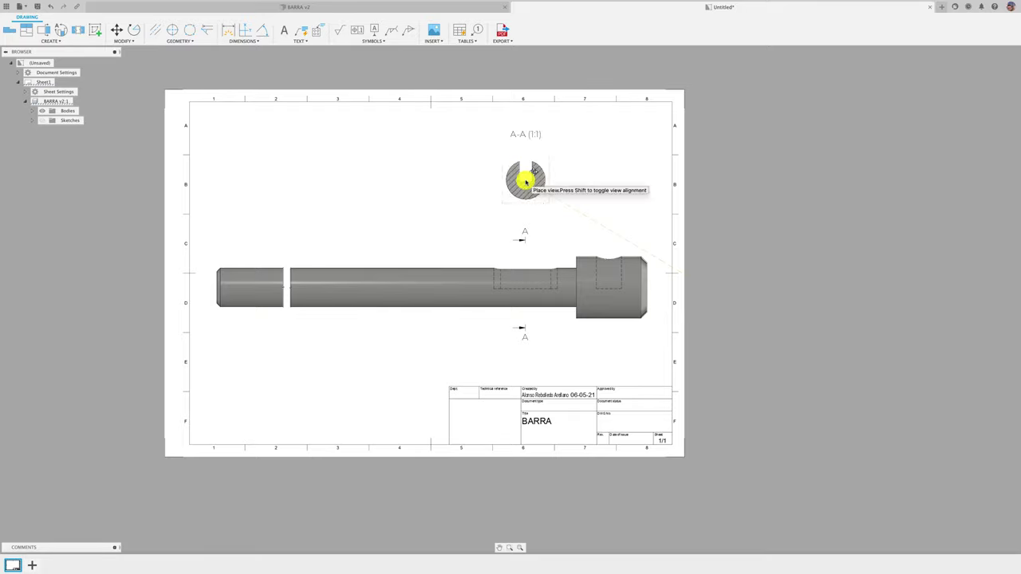
click(526, 181)
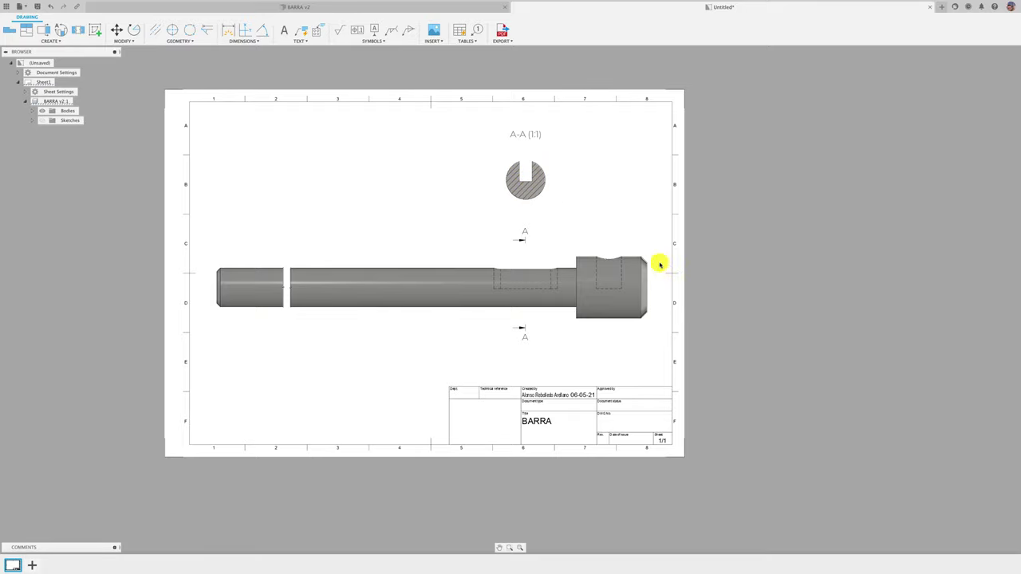
click(606, 254)
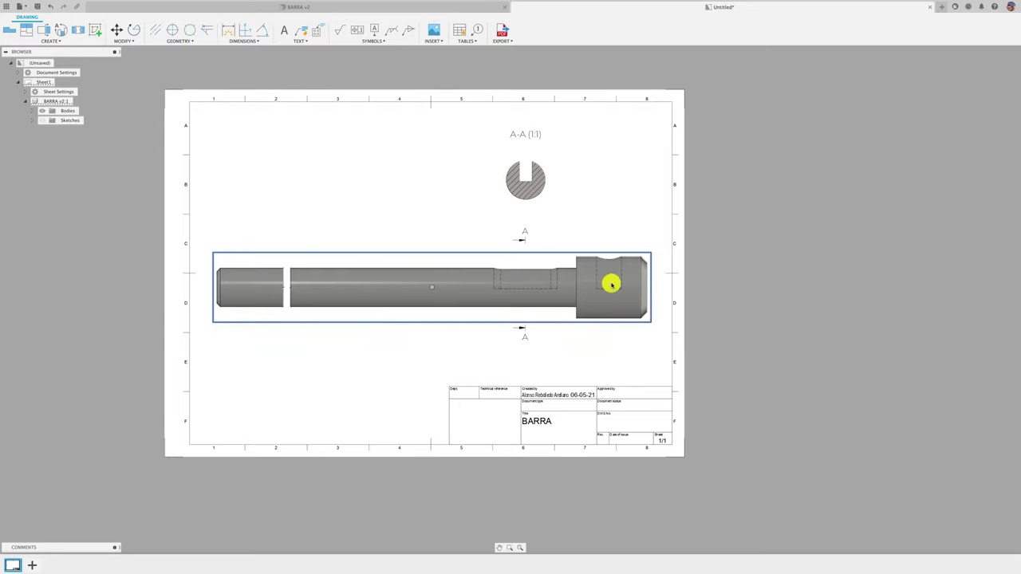
Create section view B-B with a cutting line across the shaft's head.
click(42, 31)
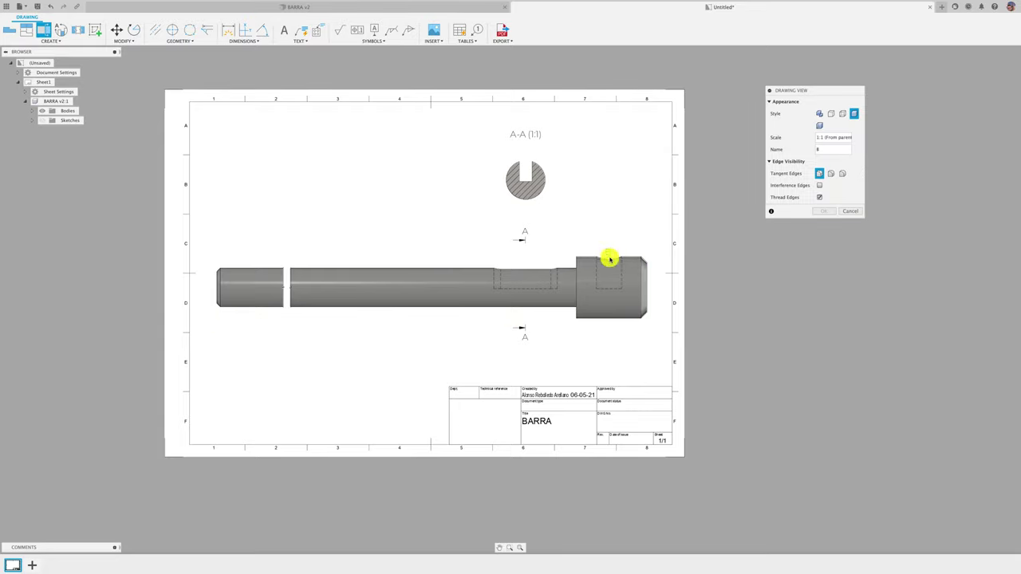
click(607, 329)
key(Return)
click(724, 312)
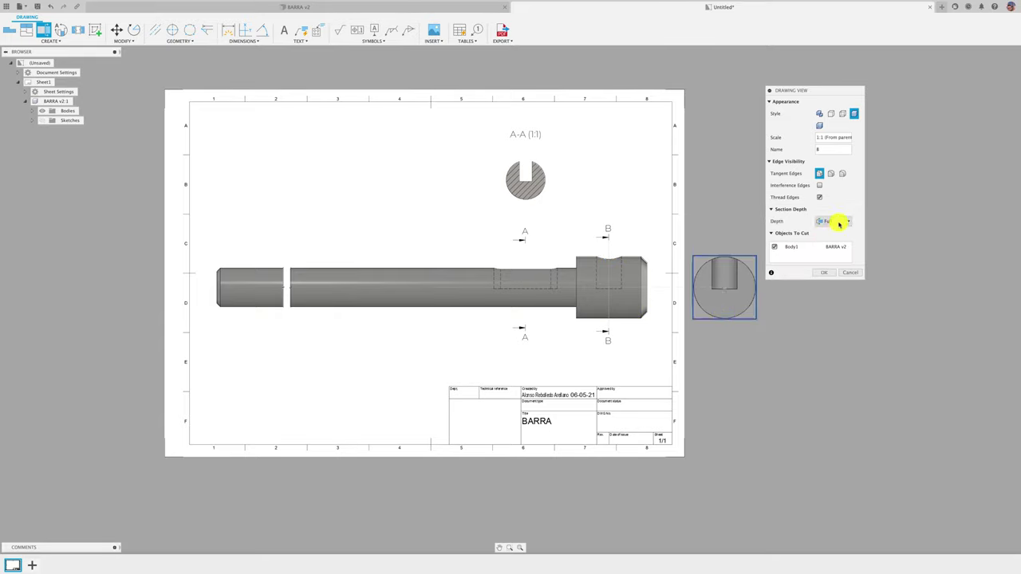
click(830, 273)
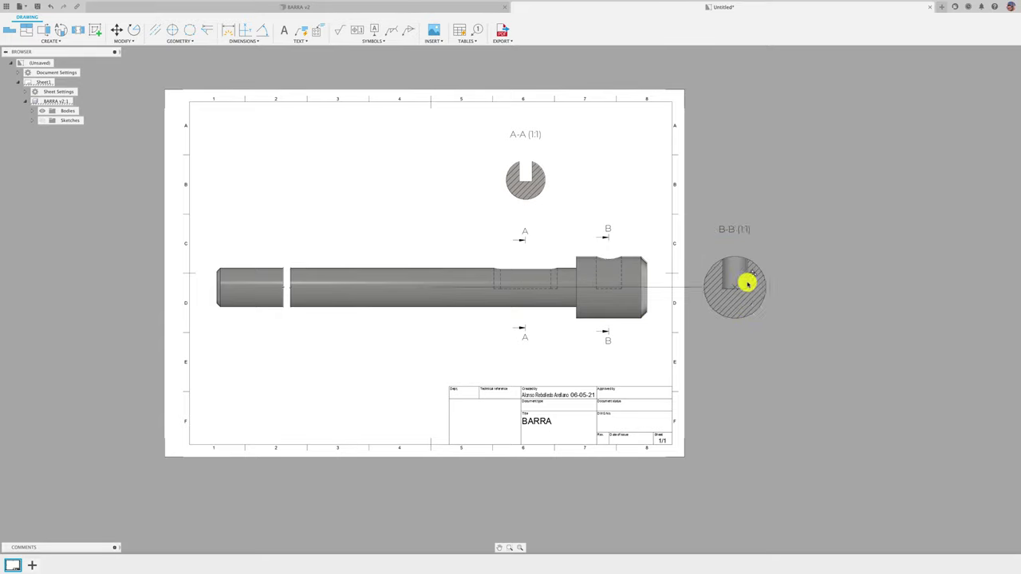
Move B-B above its B cutting line and raise the A-A label level with B-B.
drag(745, 283, 759, 252)
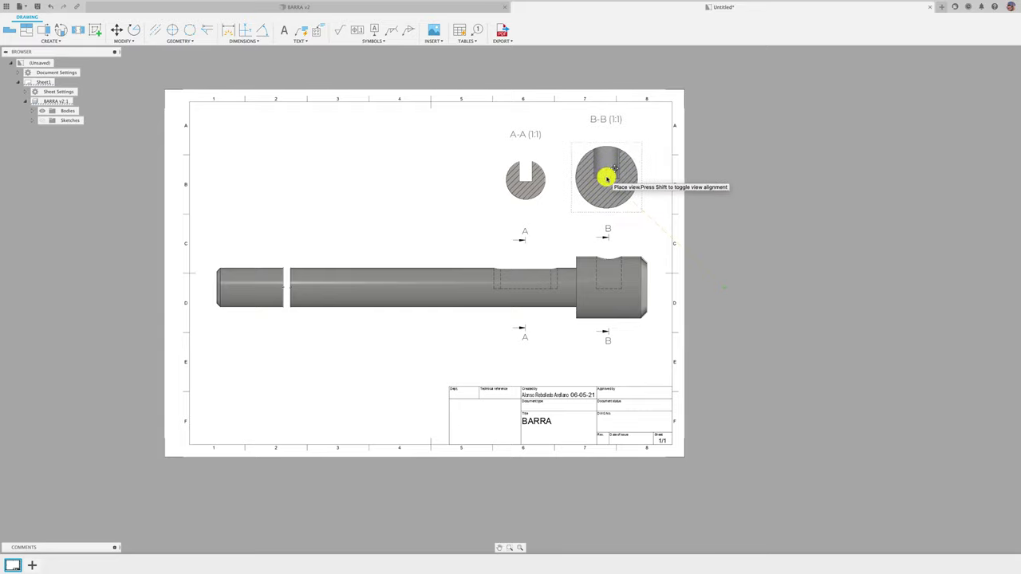
click(608, 180)
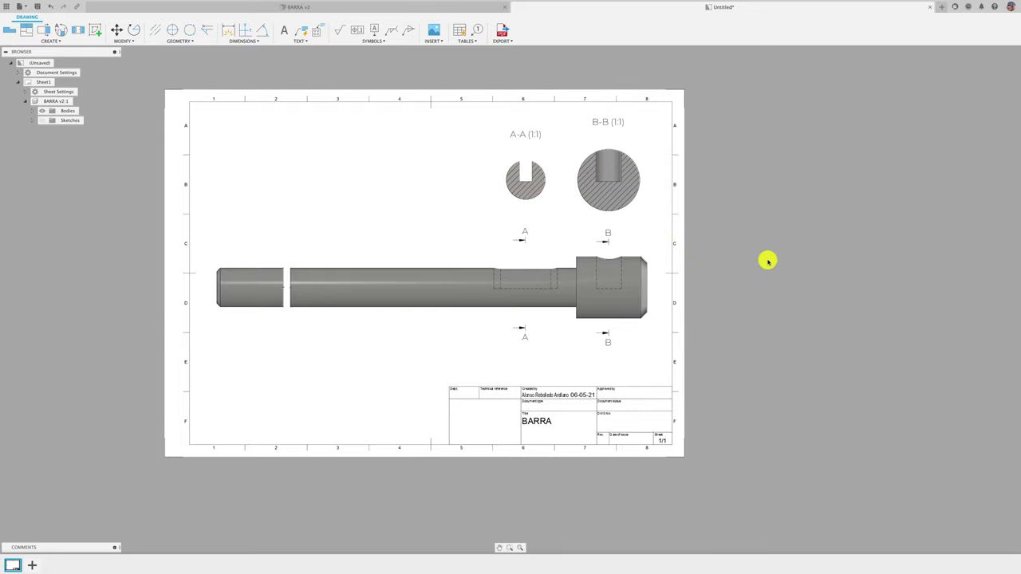
click(608, 132)
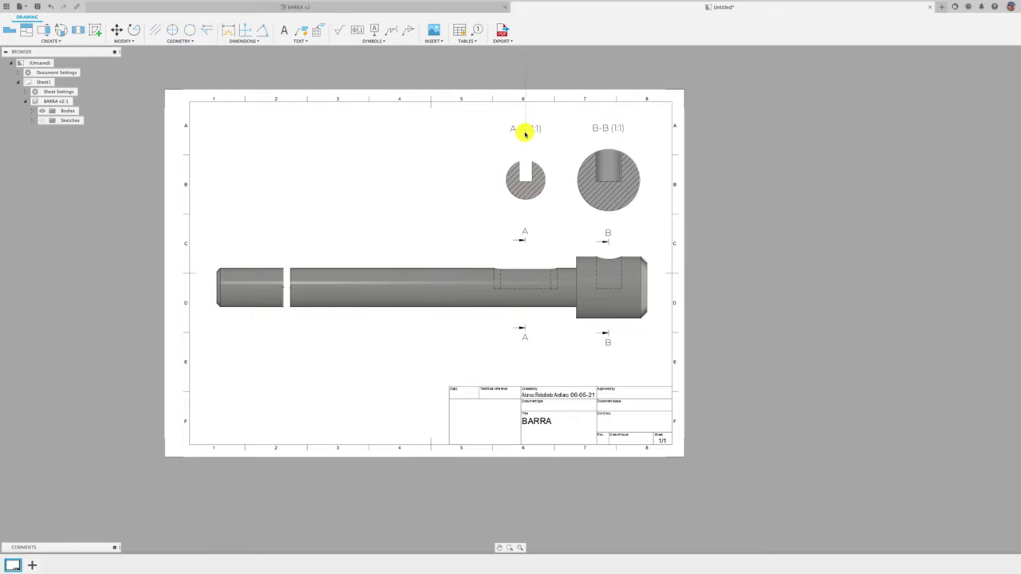
drag(524, 134, 421, 147)
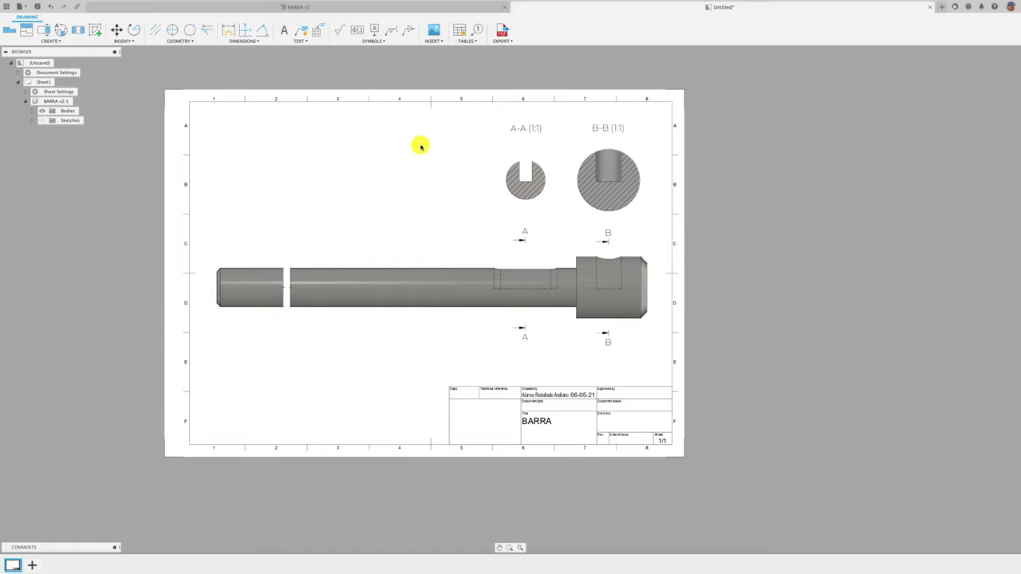
Create Slice-depth section C-C across the shaft's long part, placed on the shaft.
click(324, 253)
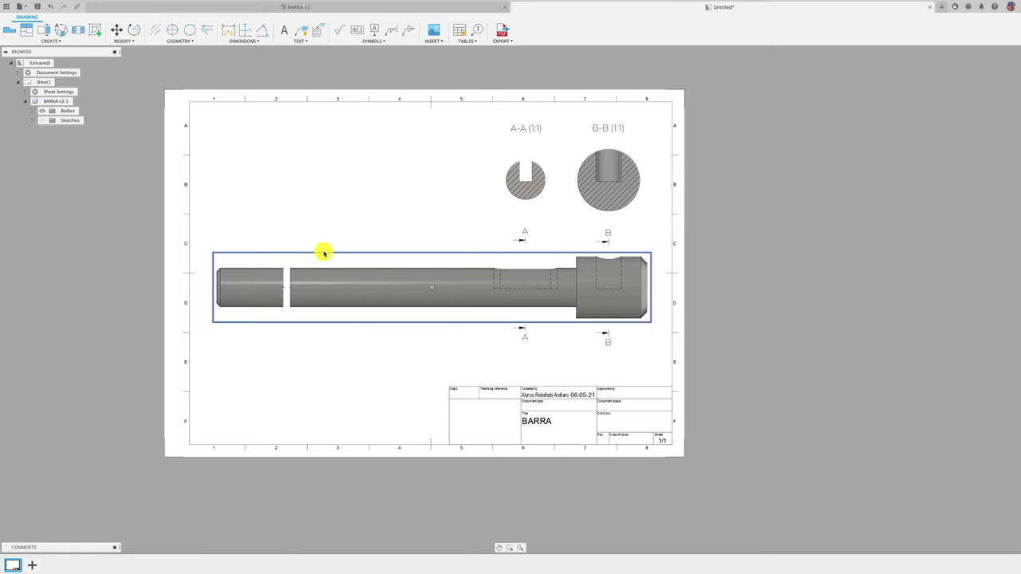
click(44, 29)
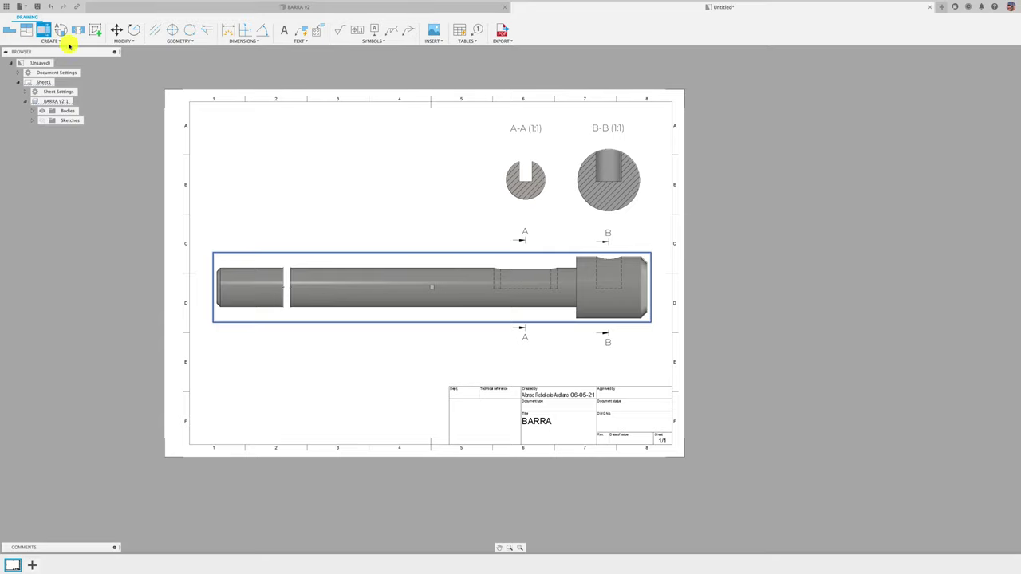
click(316, 260)
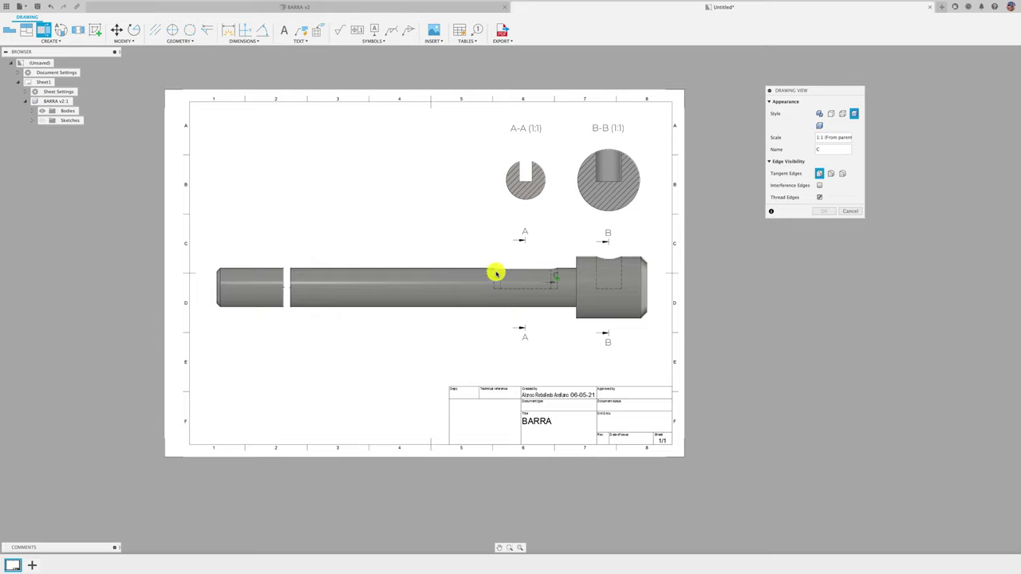
click(330, 256)
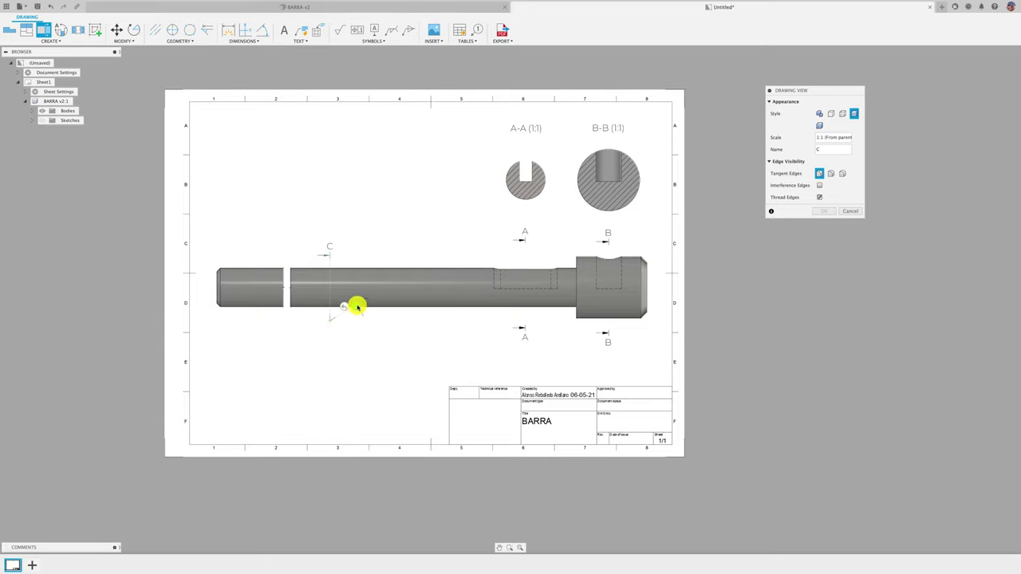
click(353, 306)
key(Return)
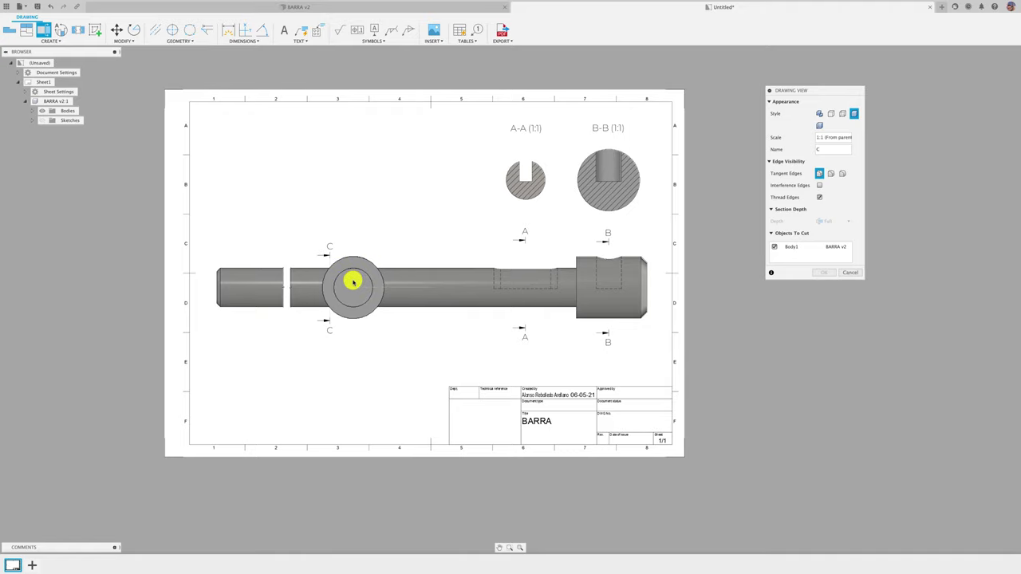
click(328, 283)
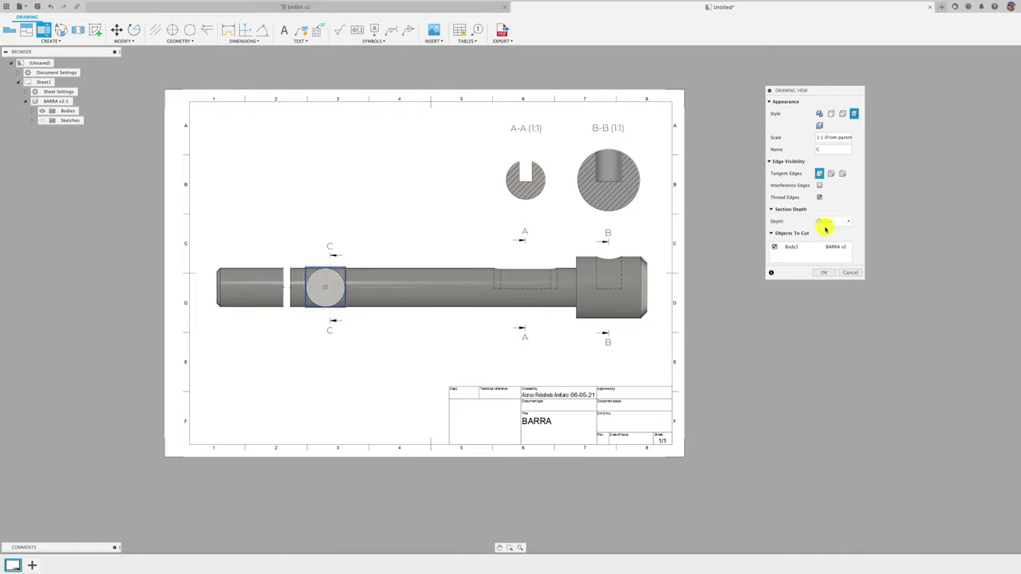
click(827, 221)
click(835, 238)
click(827, 273)
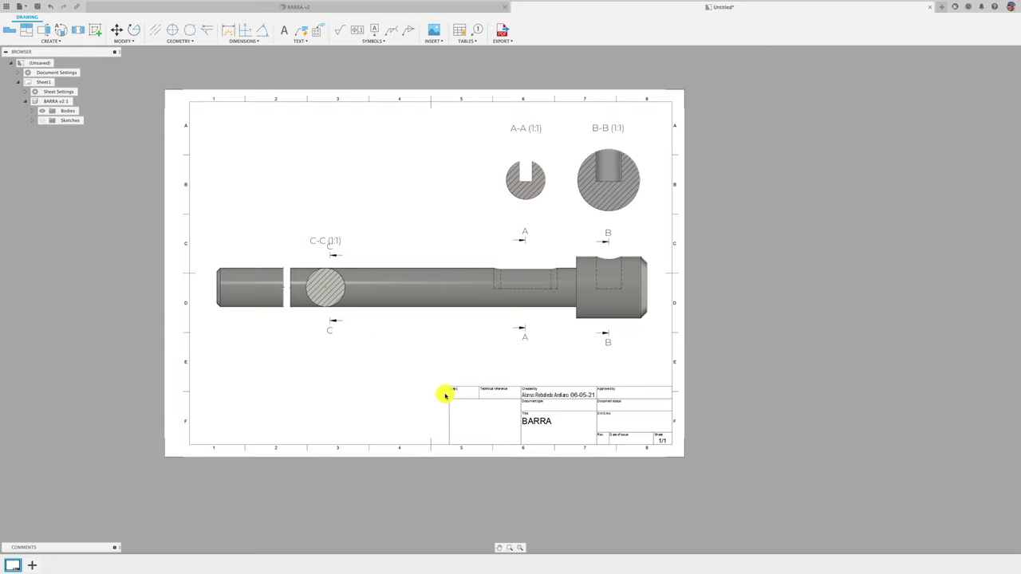
Shift section view C-C slightly to the right along the shaft.
scroll(286, 338, up, 1)
scroll(286, 338, up, 2)
scroll(292, 338, up, 1)
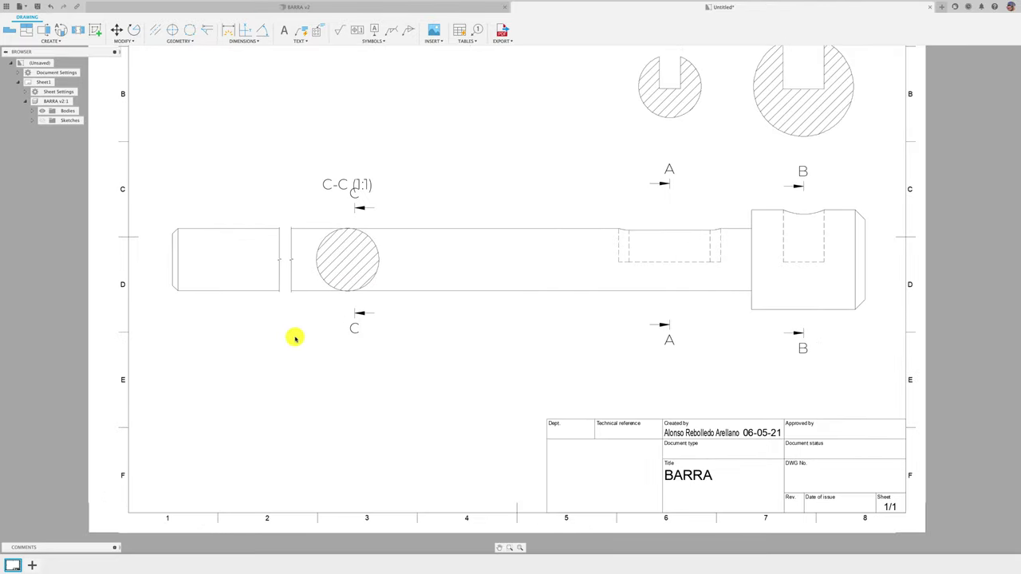
click(372, 281)
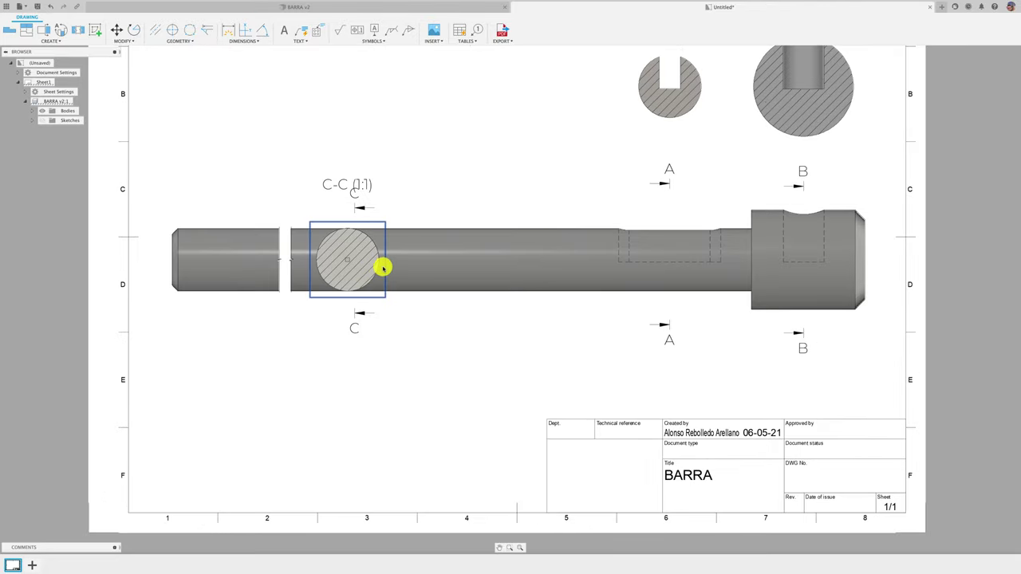
drag(347, 261, 355, 261)
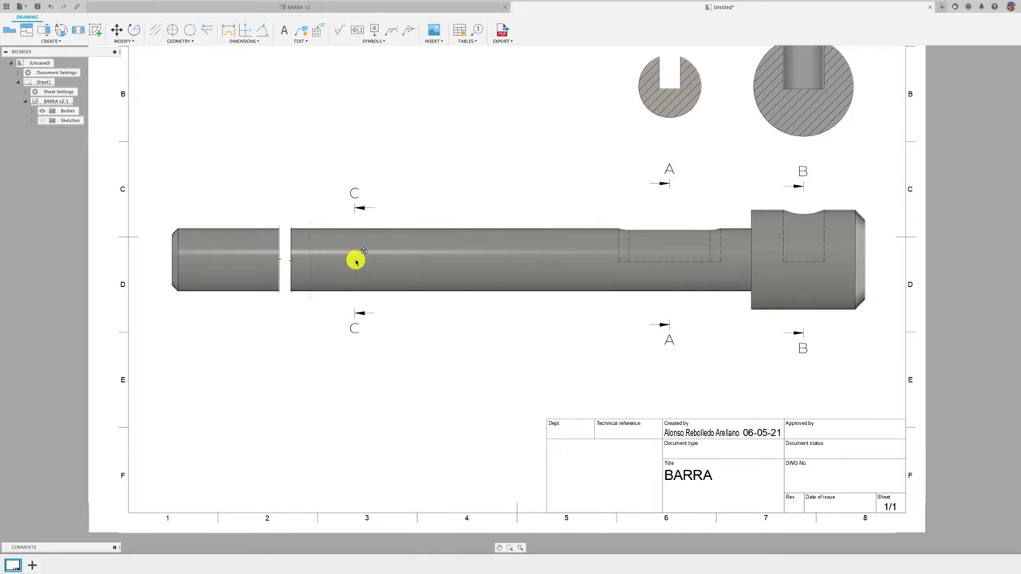
click(359, 262)
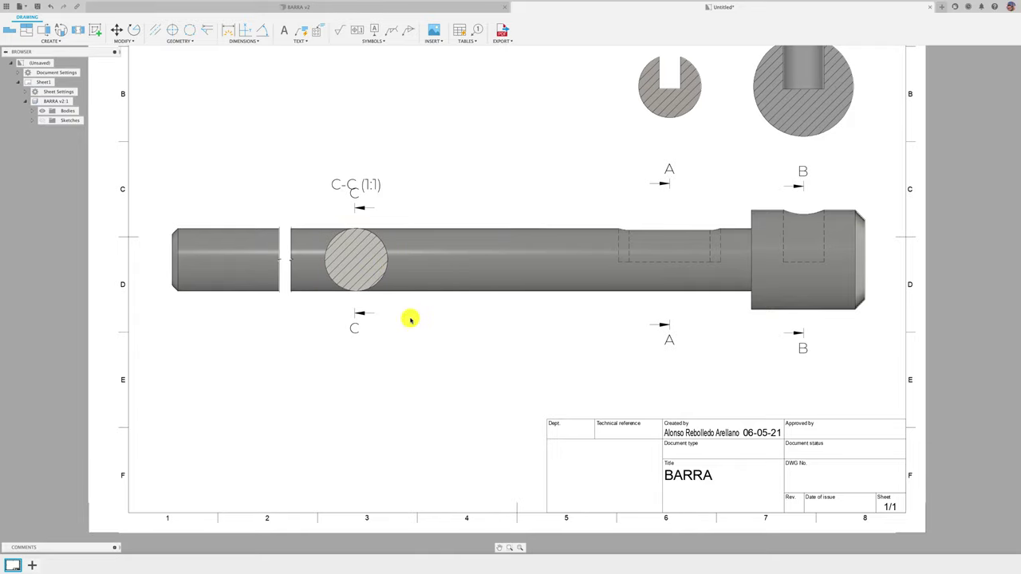
Change the base view style to Visible and Hidden Edges, without shading.
double_click(446, 207)
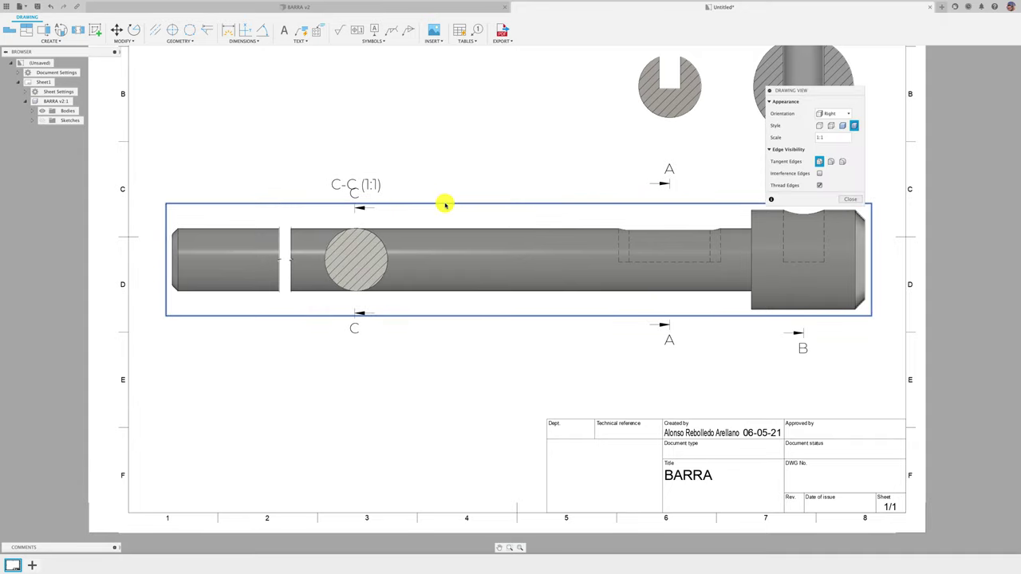
click(830, 126)
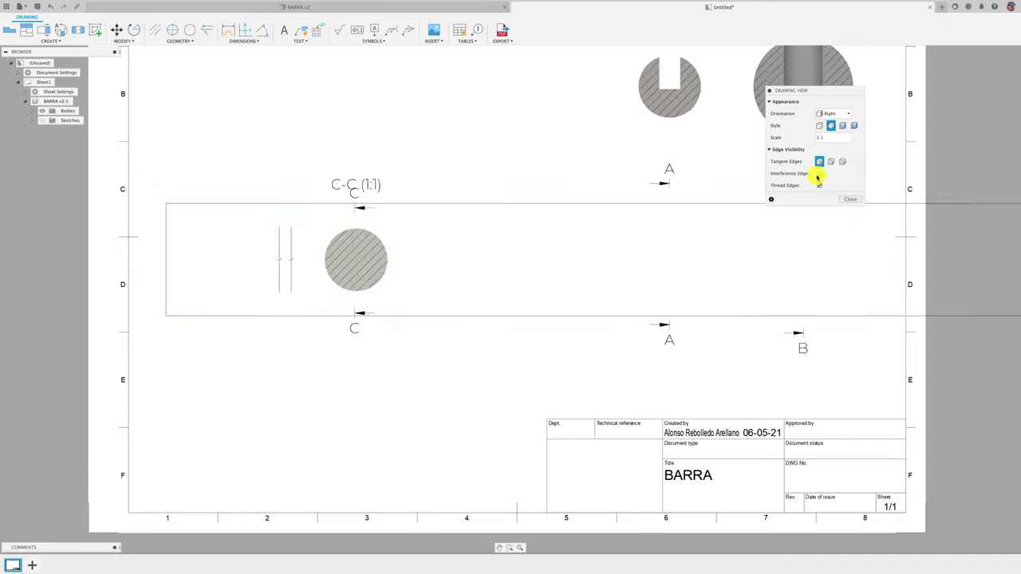
click(850, 198)
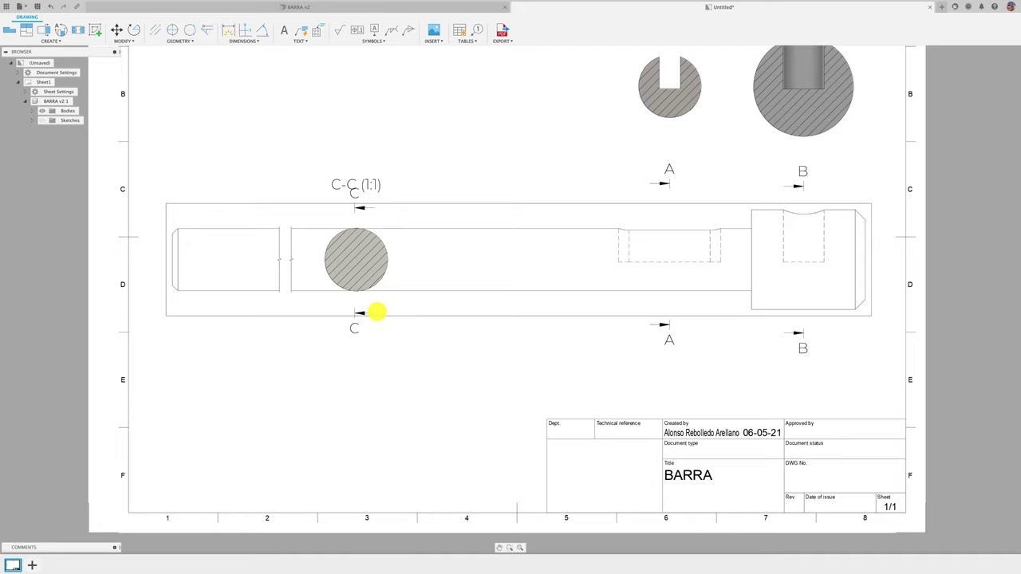
scroll(374, 313, down, 1)
scroll(374, 314, down, 1)
scroll(373, 314, down, 1)
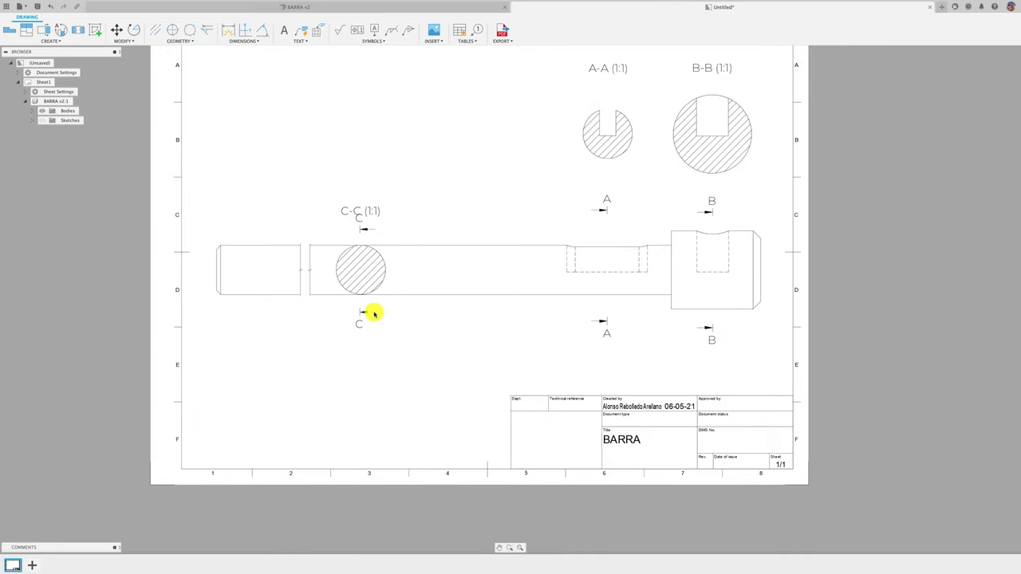
scroll(374, 314, down, 1)
scroll(373, 313, down, 1)
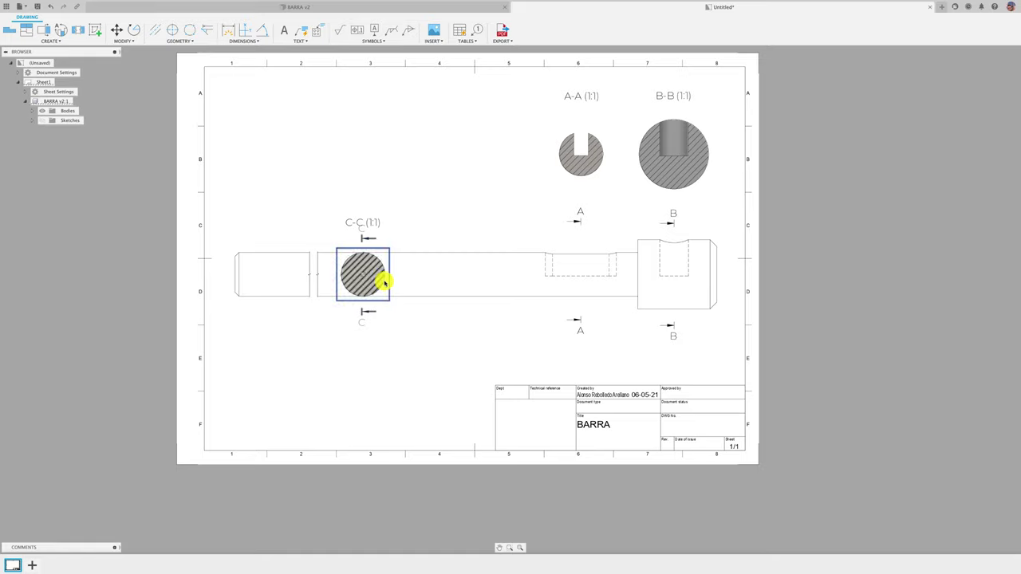
Drag section view C-C above its C cutting line, level with A-A and B-B.
drag(363, 275, 424, 237)
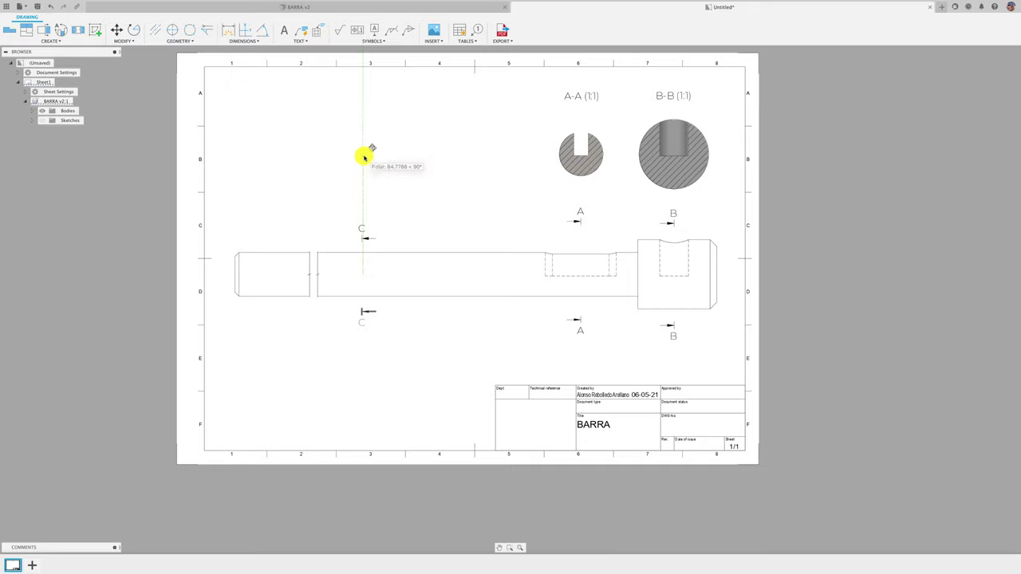
click(363, 155)
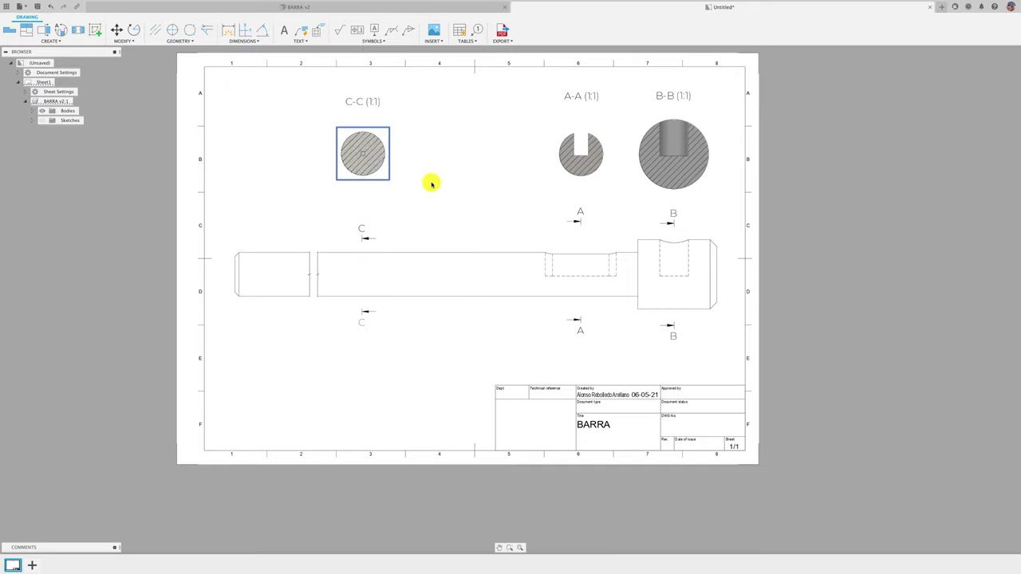
double_click(372, 180)
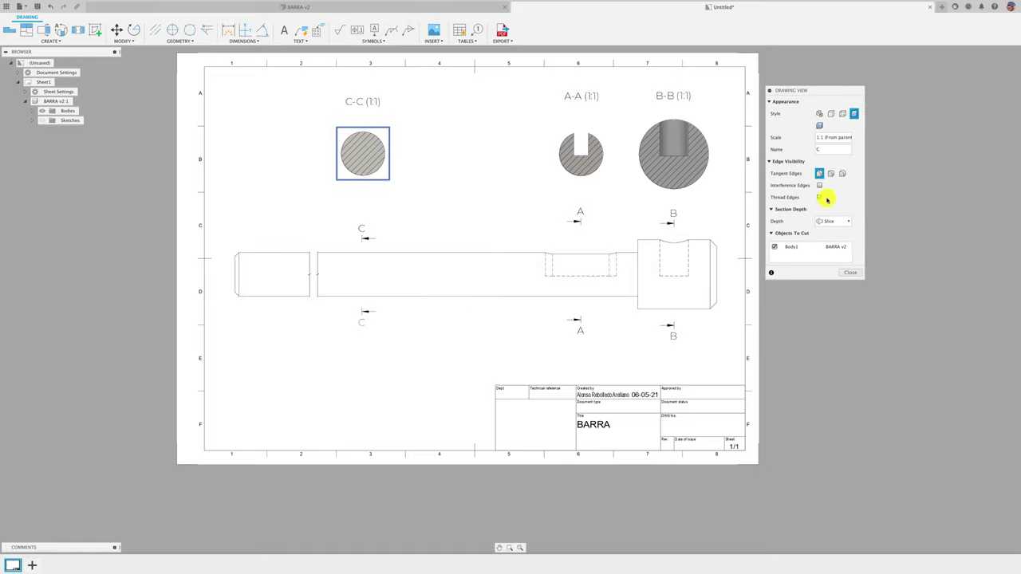
Switch sections C-C, A-A and B-B to the unshaded hatched style.
click(842, 114)
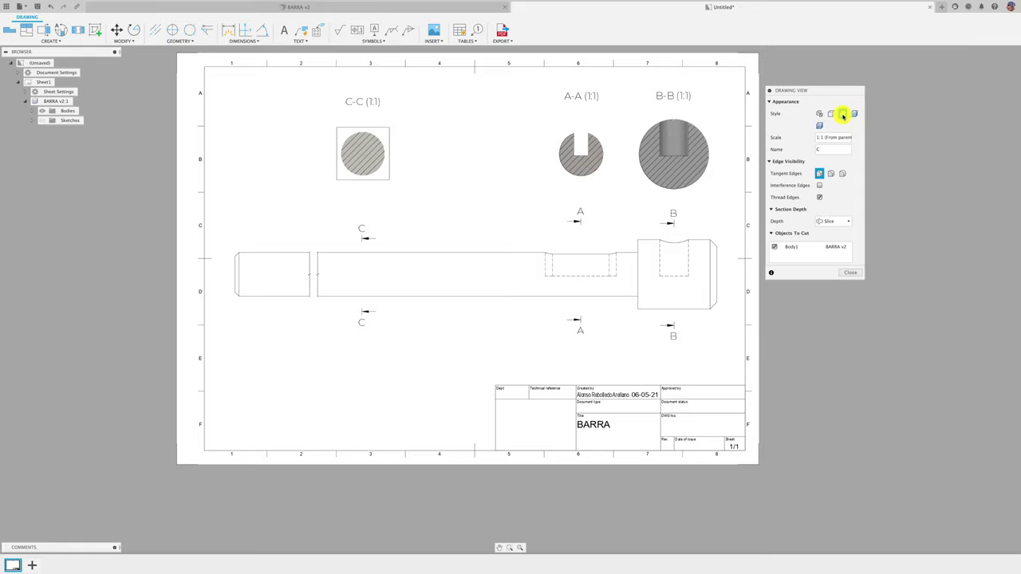
click(847, 272)
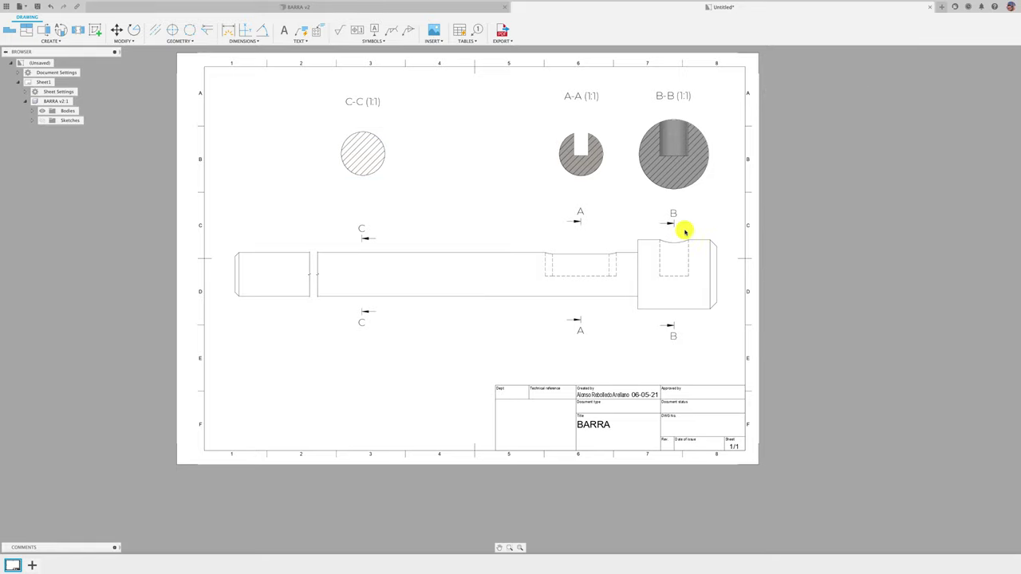
double_click(583, 177)
click(842, 114)
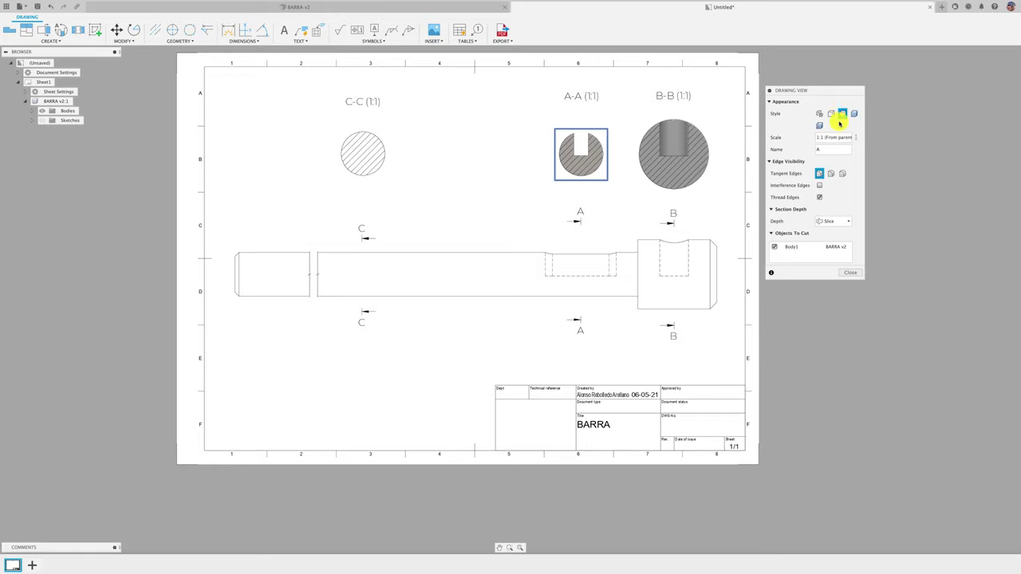
click(851, 272)
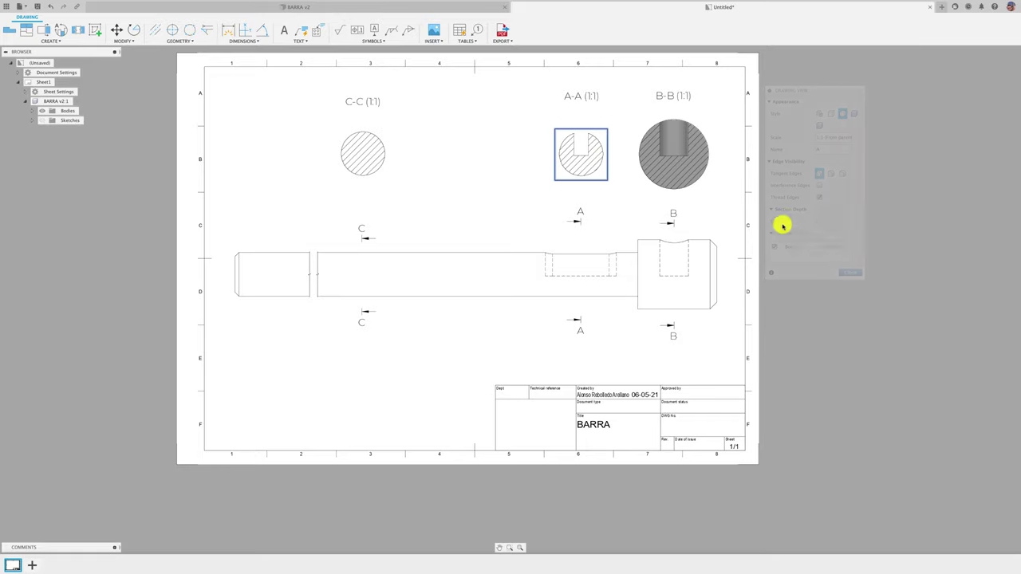
double_click(698, 194)
click(842, 114)
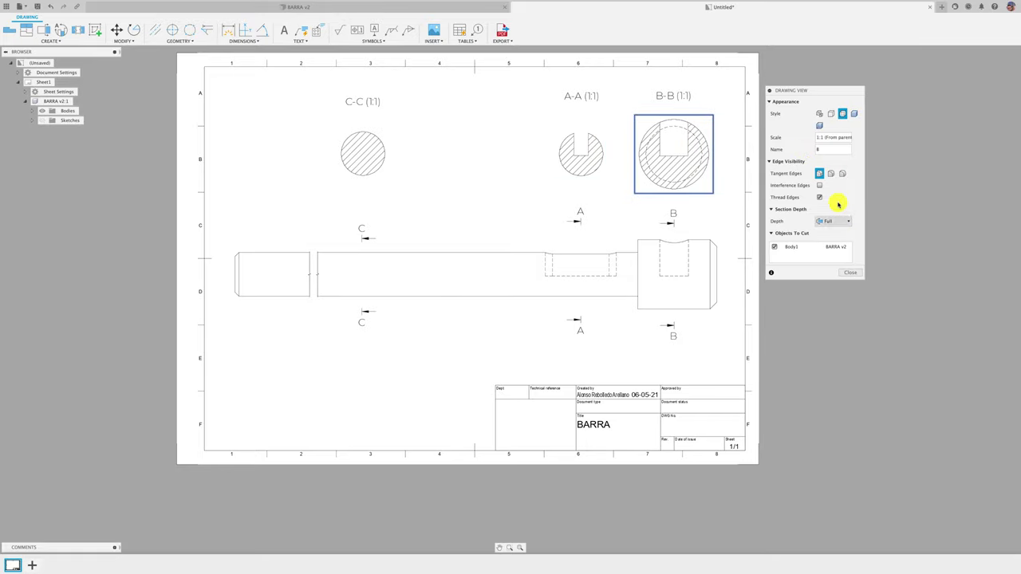
click(852, 273)
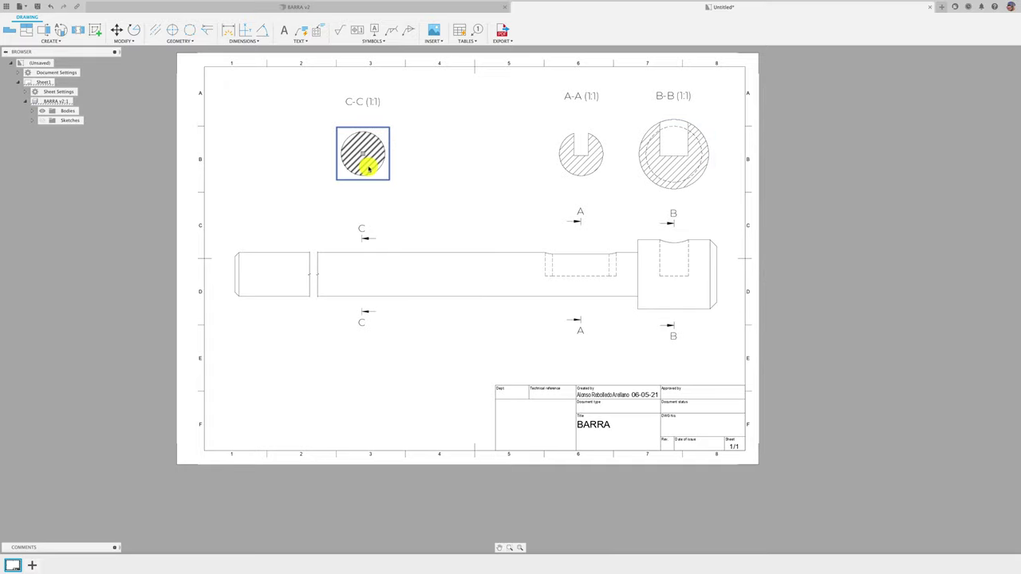
Drop section view C-C onto the shaft, aligned with cutting line C.
drag(363, 156, 361, 271)
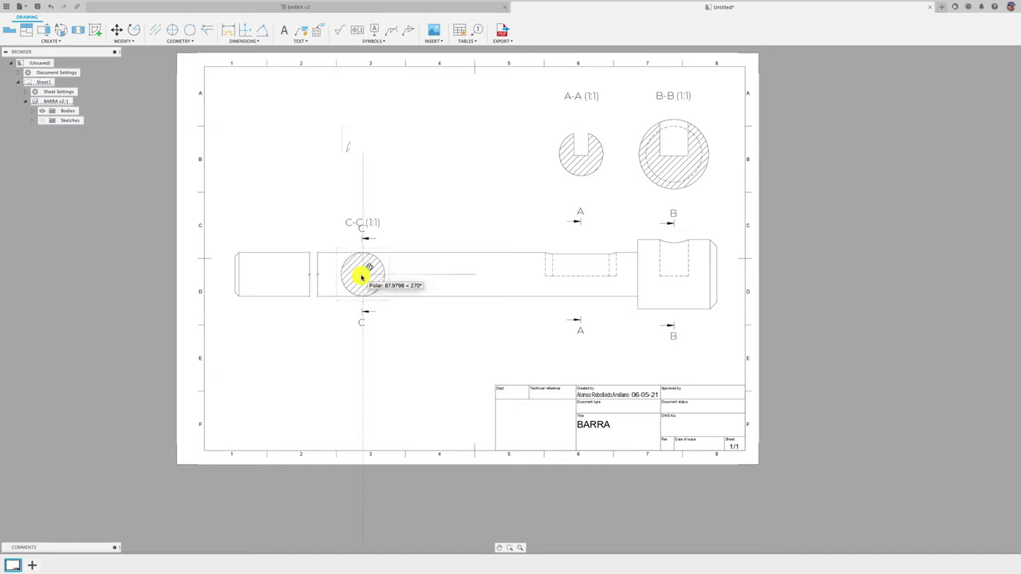
drag(361, 276, 364, 286)
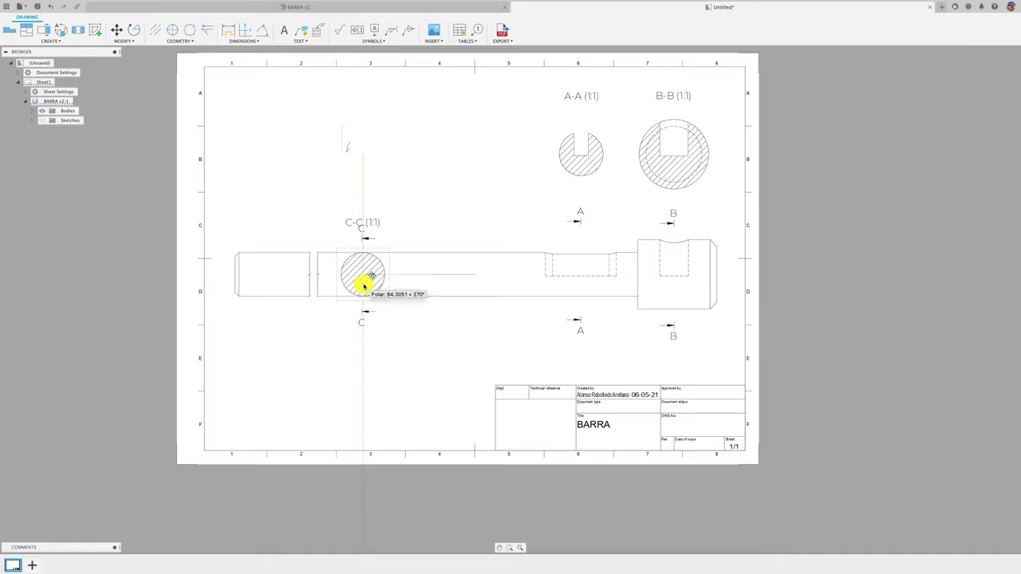
click(364, 286)
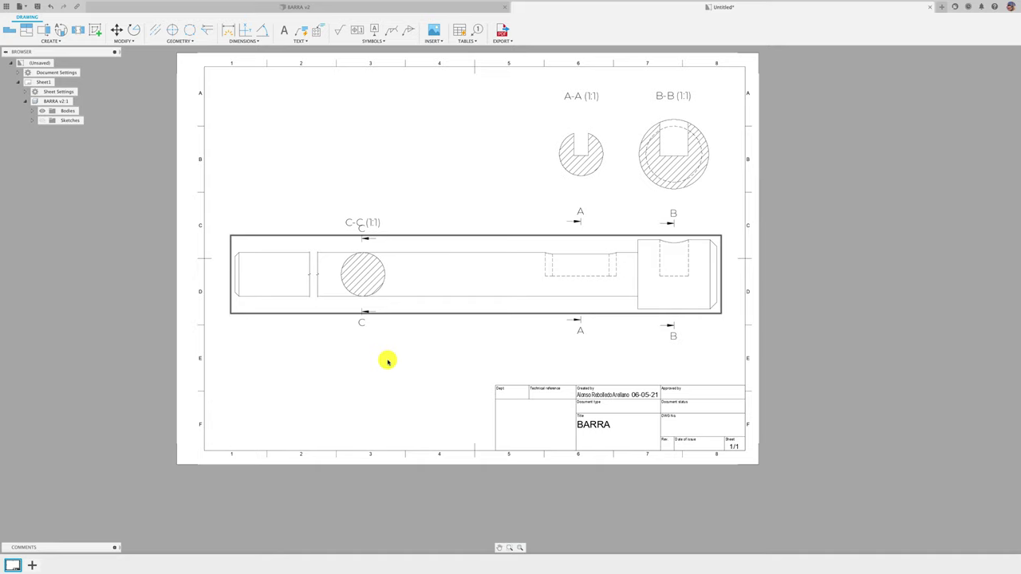
scroll(388, 362, down, 1)
scroll(387, 362, up, 1)
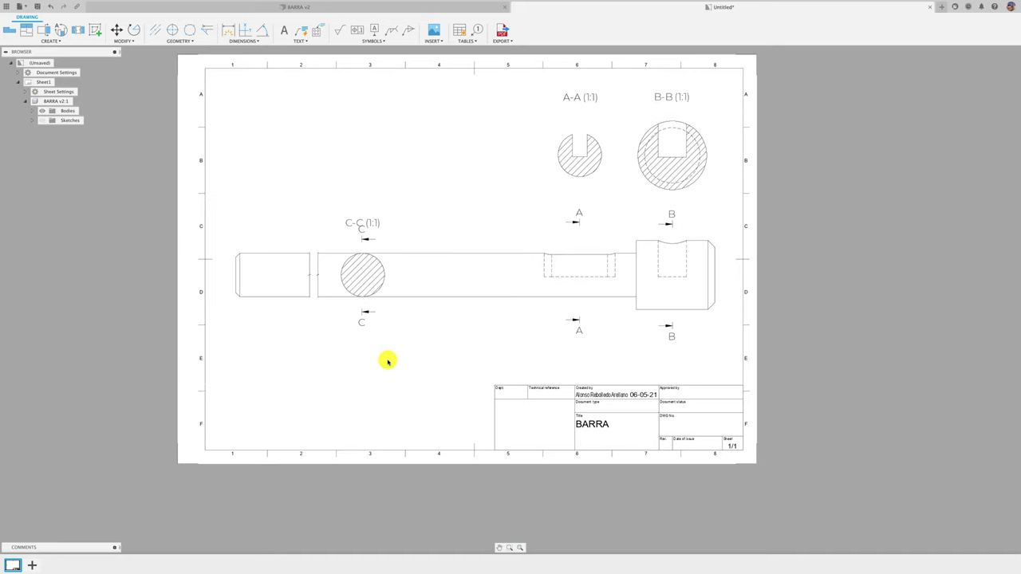
scroll(387, 361, up, 1)
scroll(387, 361, up, 1)
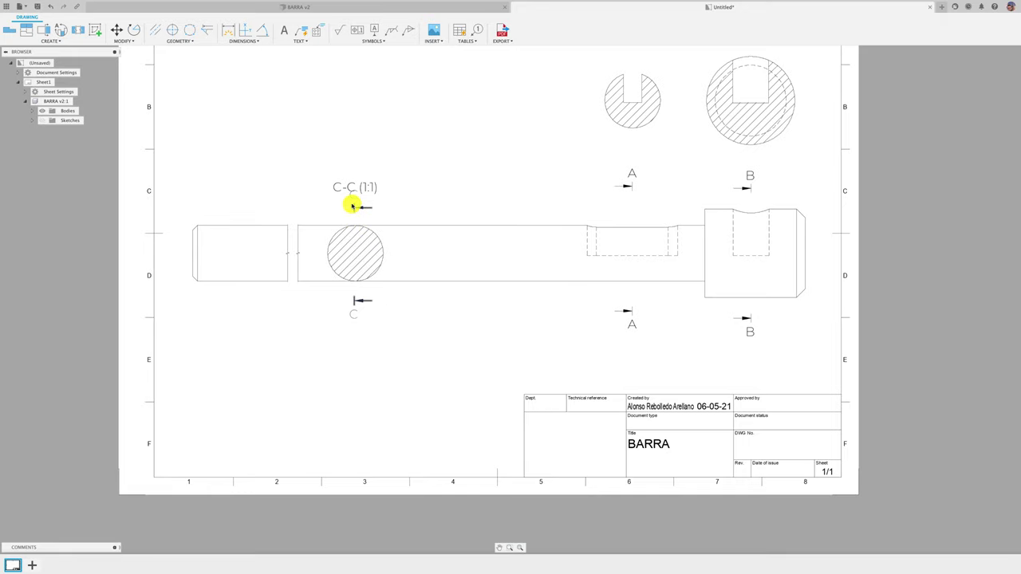
scroll(421, 394, down, 1)
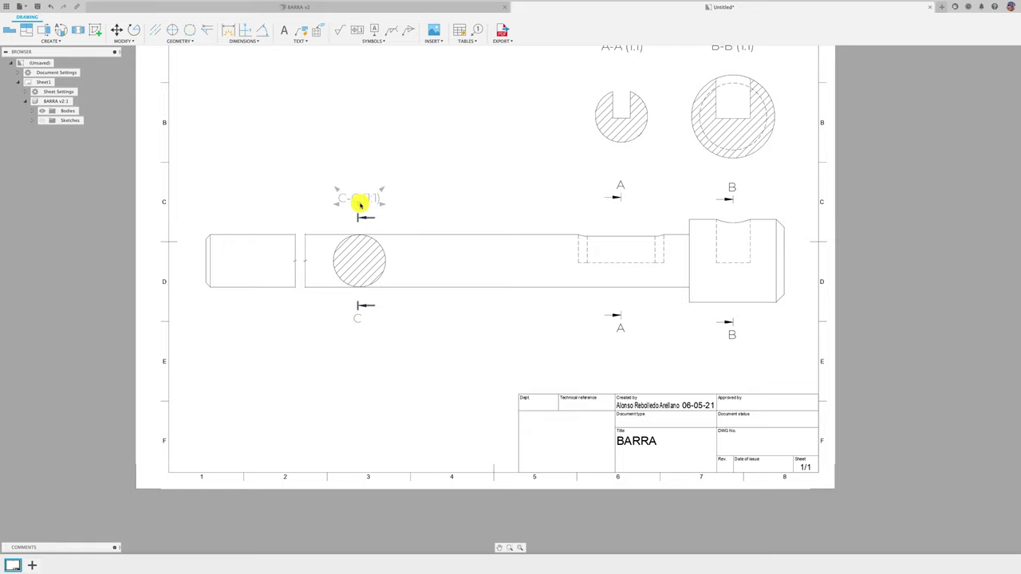
Move the C-C (1:1) label to sit just above the section.
drag(361, 190, 364, 196)
scroll(434, 254, down, 1)
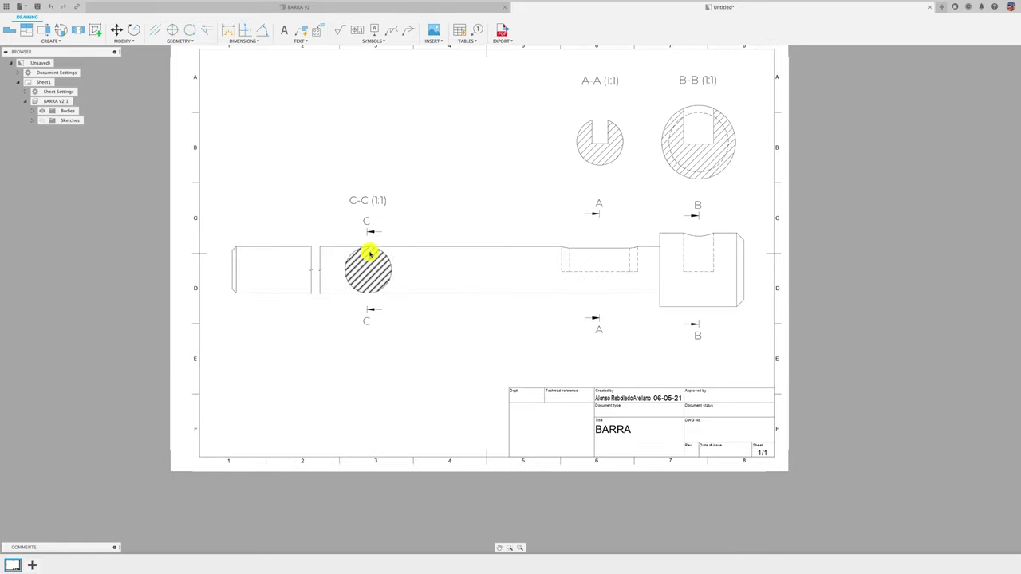
scroll(449, 375, down, 1)
scroll(449, 374, up, 1)
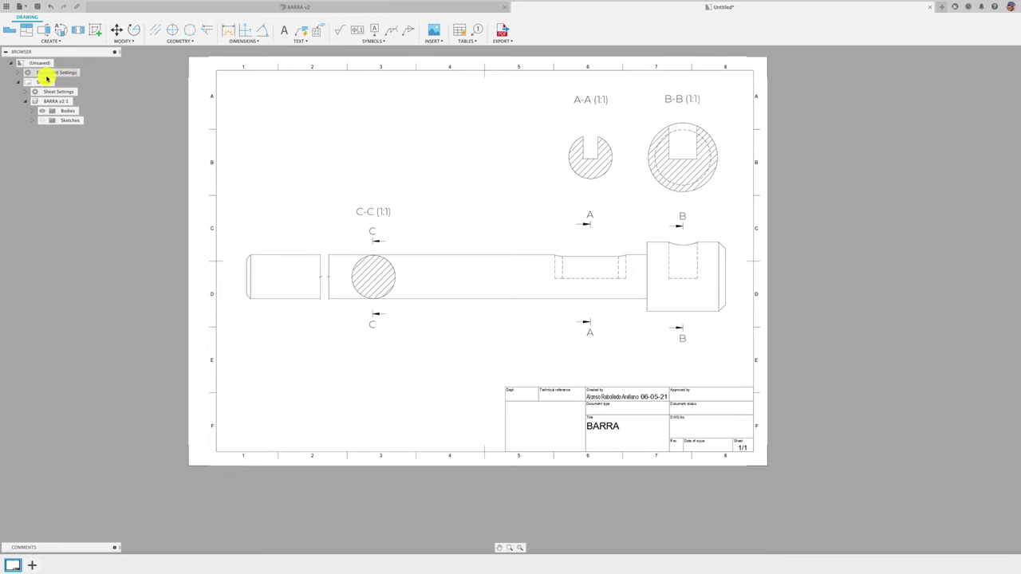
Change the Document Settings Line Width Group to Medium.
click(19, 73)
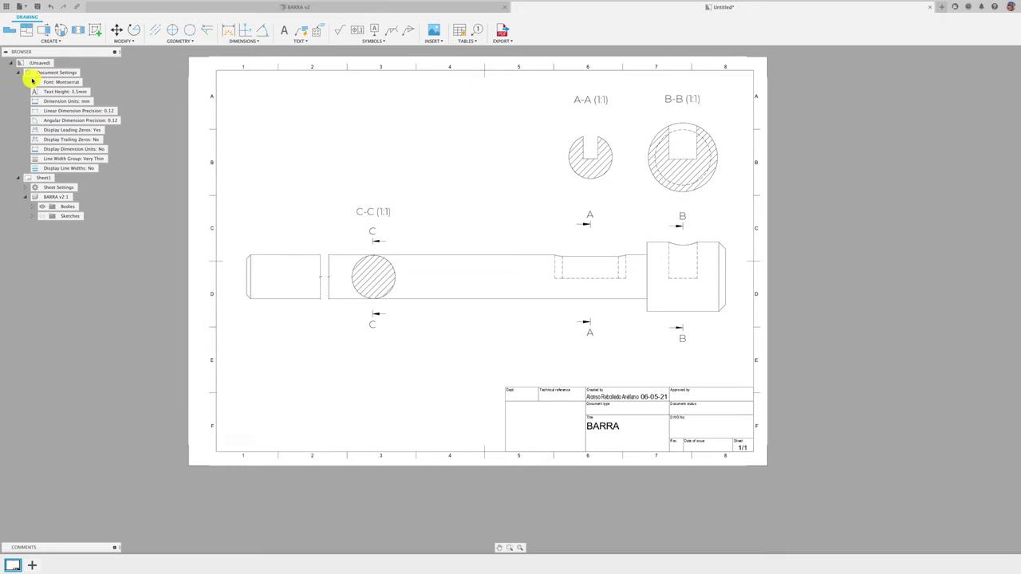
double_click(112, 111)
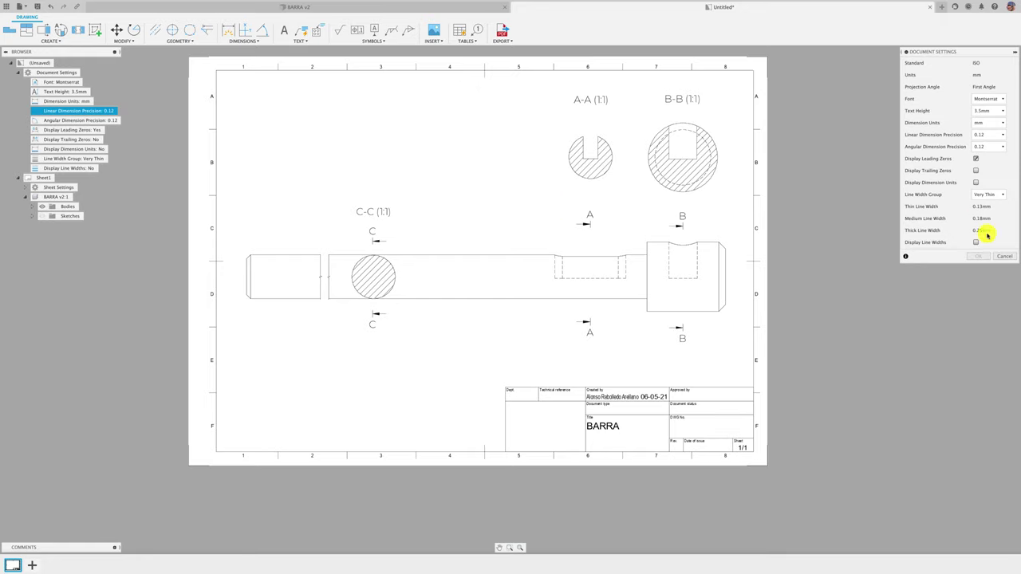
click(998, 194)
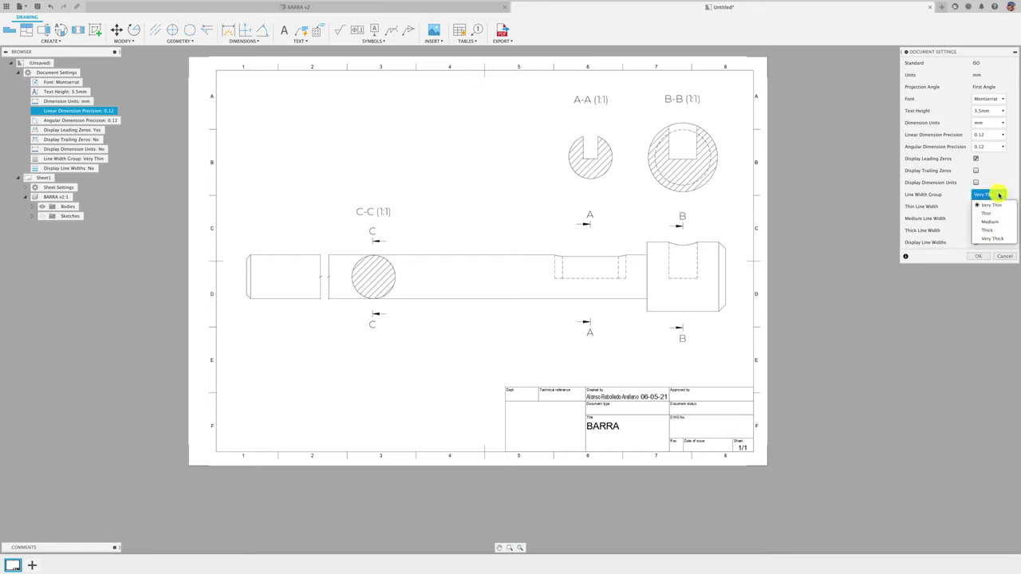
click(994, 218)
click(978, 256)
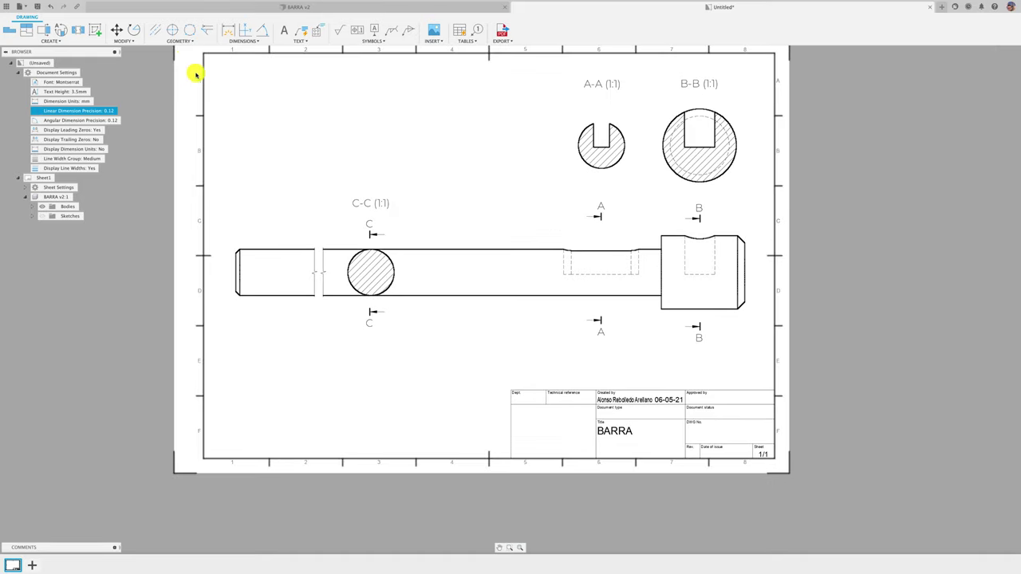
click(155, 29)
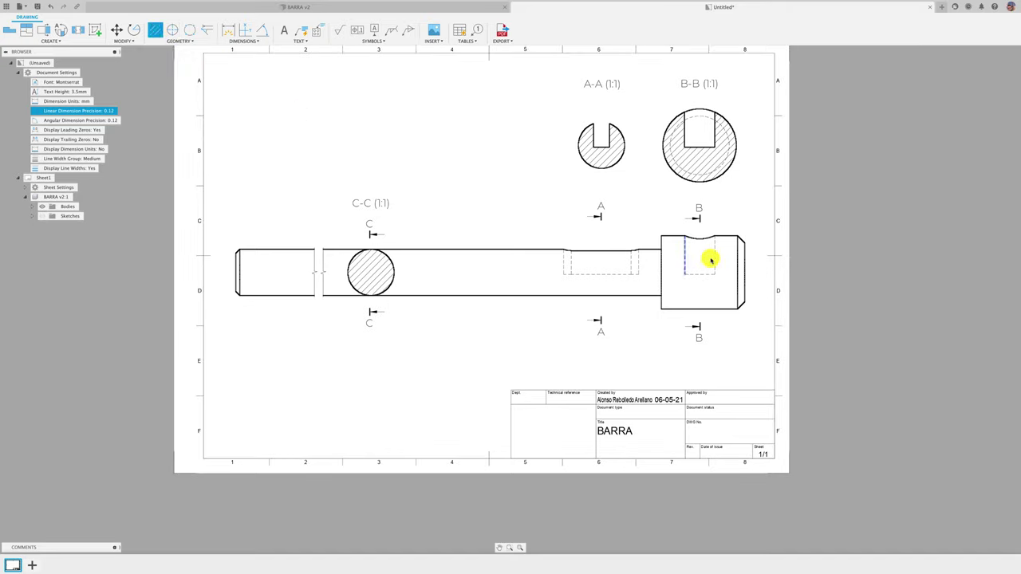
Place center marks on the B-B, A-A and C-C section circles.
click(174, 29)
click(691, 182)
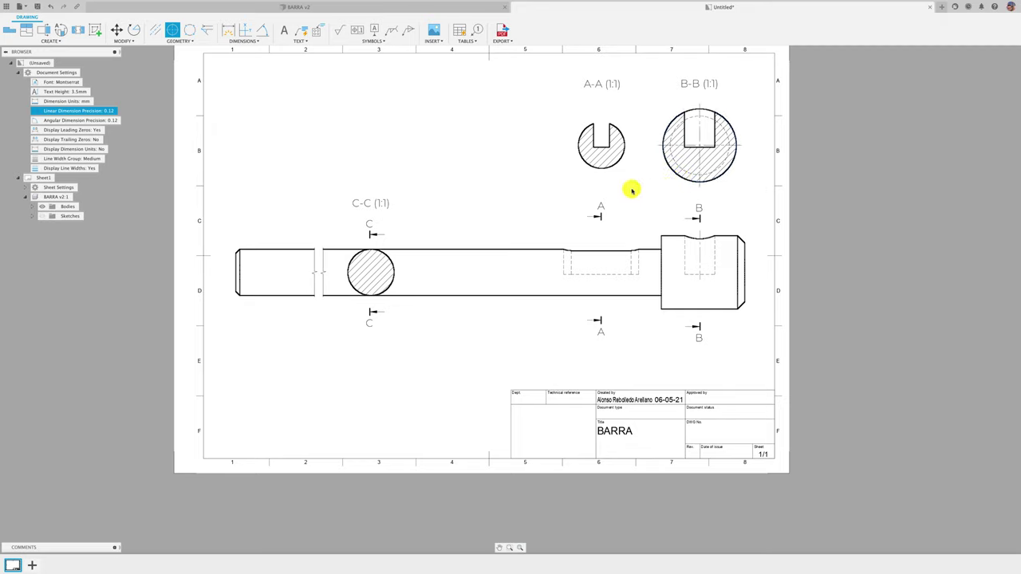
click(608, 161)
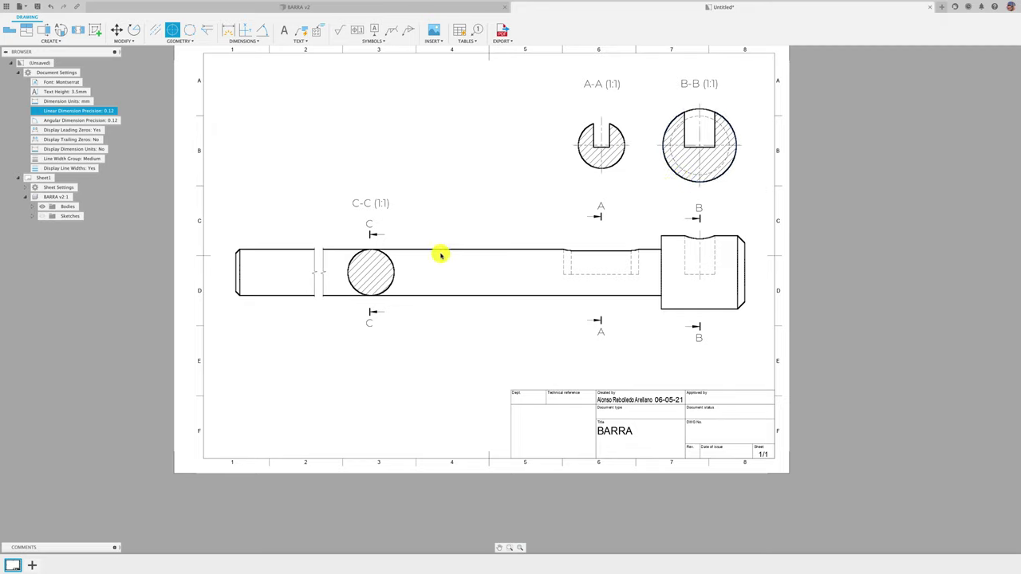
click(388, 259)
click(155, 30)
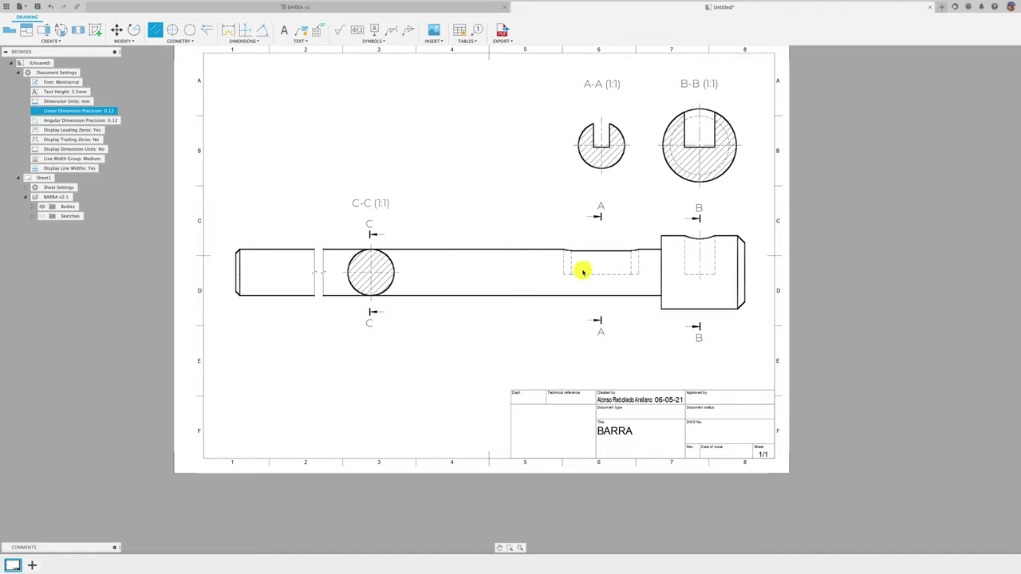
scroll(453, 196, up, 1)
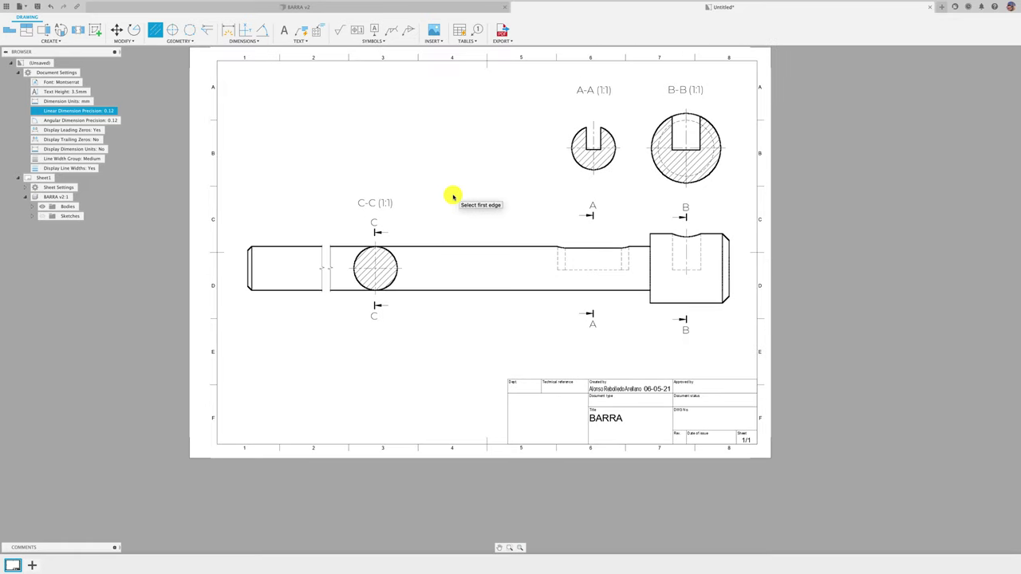
scroll(453, 195, up, 1)
scroll(452, 195, up, 1)
scroll(451, 225, up, 1)
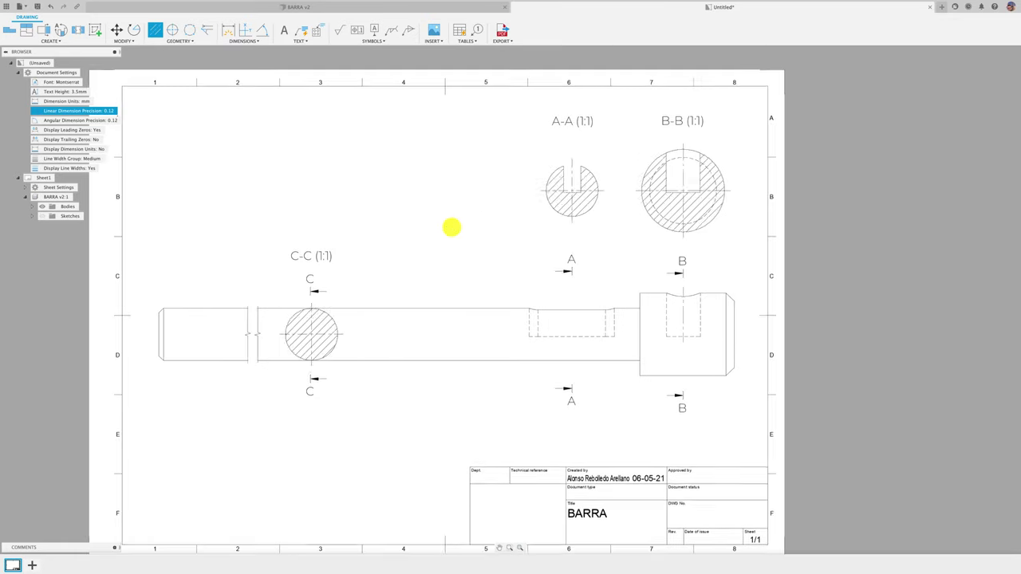
scroll(452, 225, up, 1)
scroll(452, 228, up, 1)
scroll(452, 229, up, 1)
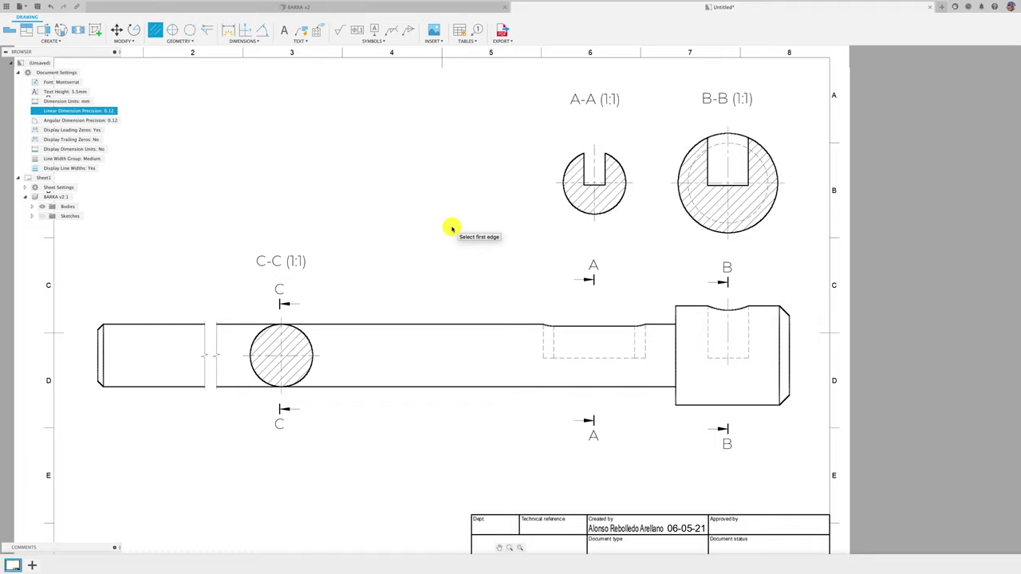
scroll(452, 227, down, 2)
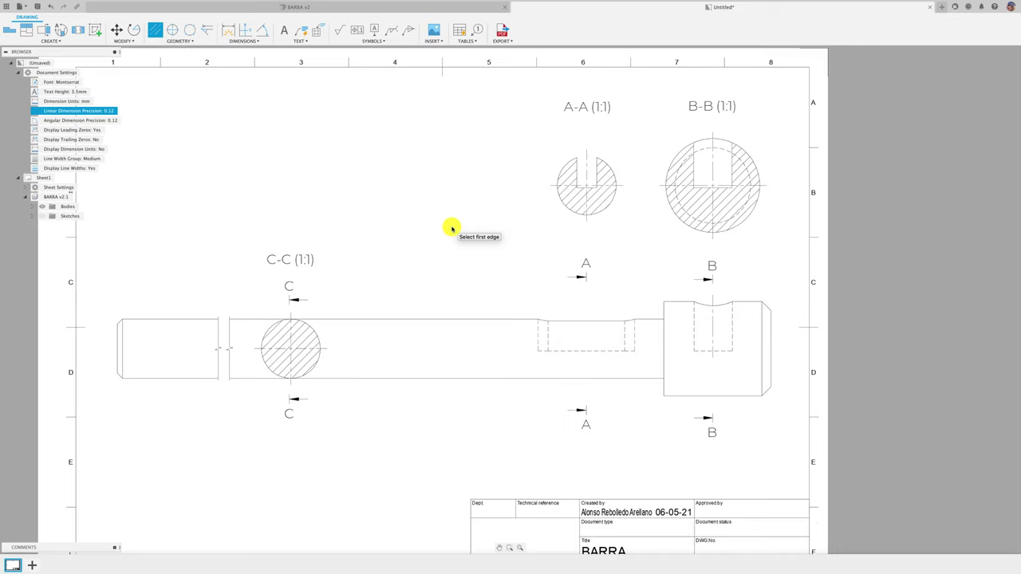
scroll(452, 229, down, 1)
scroll(445, 238, down, 1)
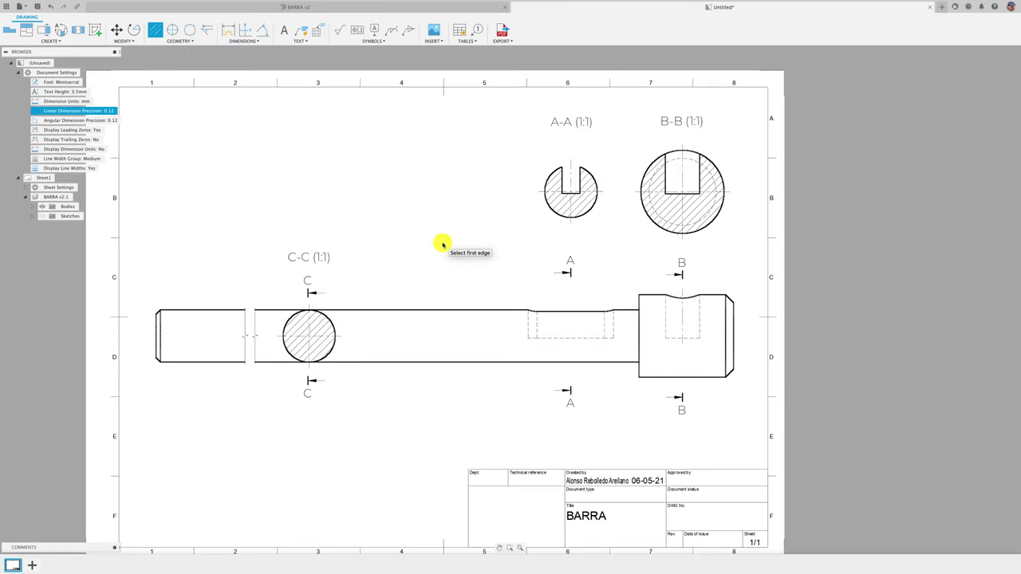
scroll(443, 244, up, 1)
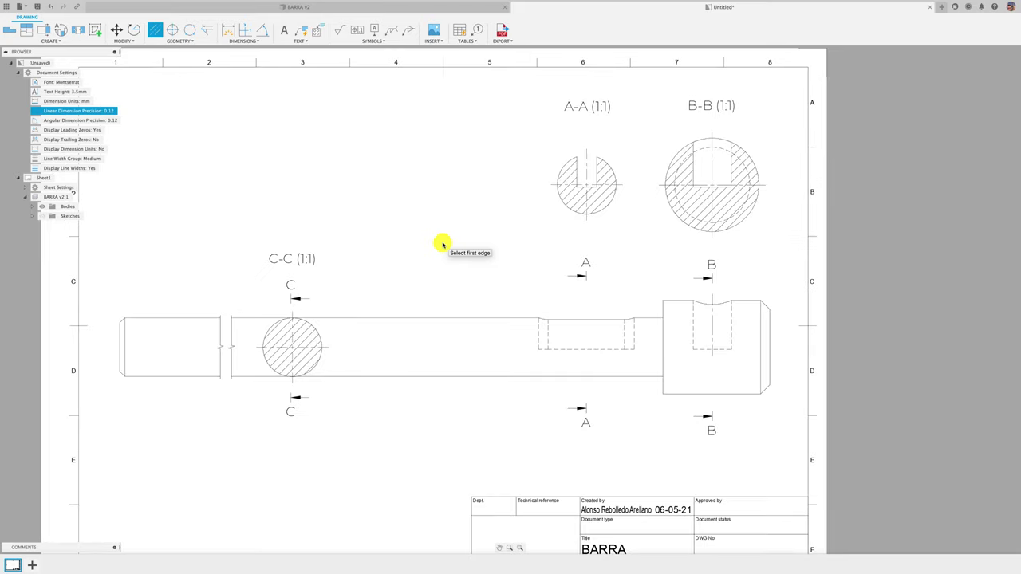
scroll(442, 243, up, 1)
scroll(405, 263, up, 1)
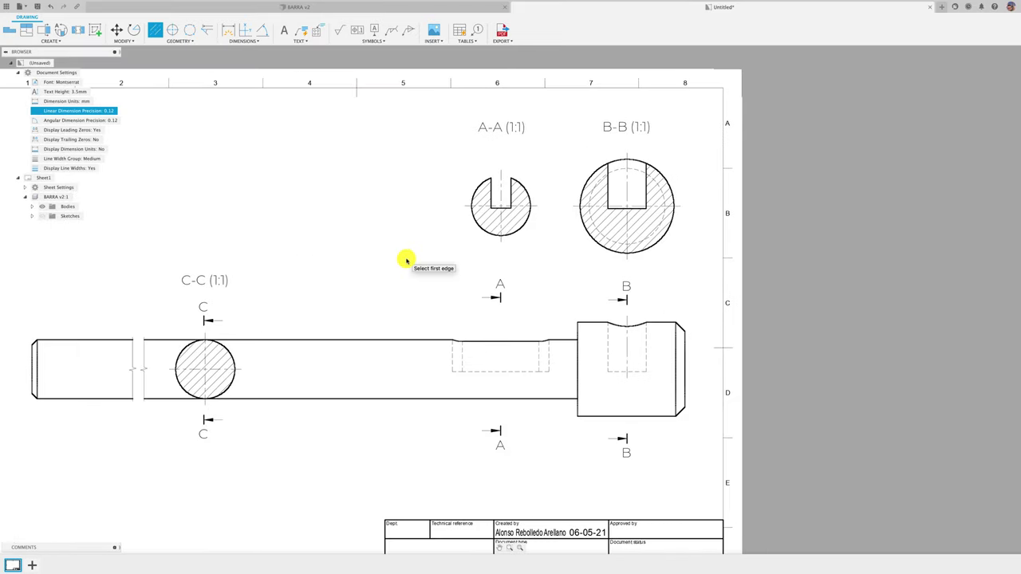
scroll(405, 262, up, 1)
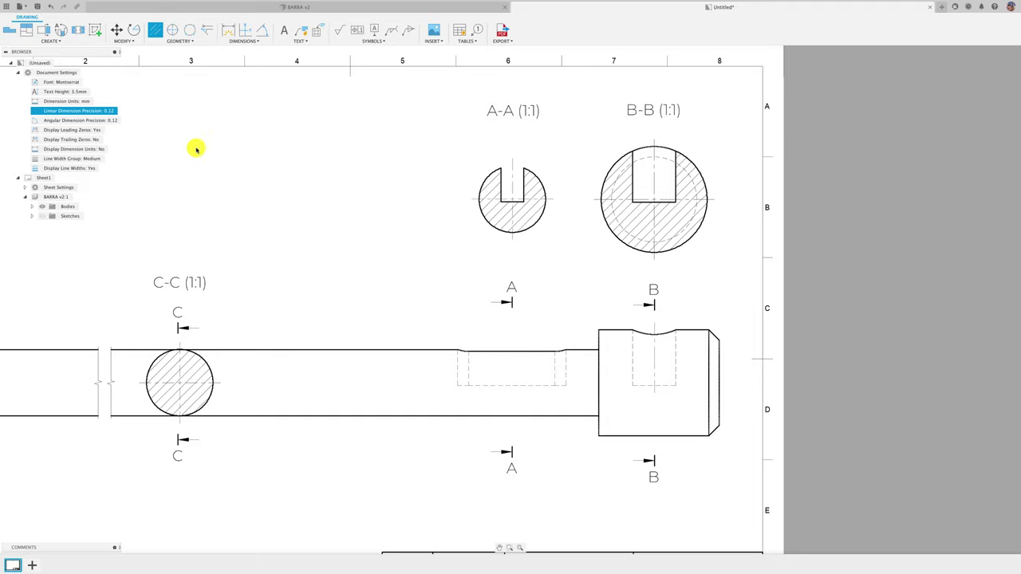